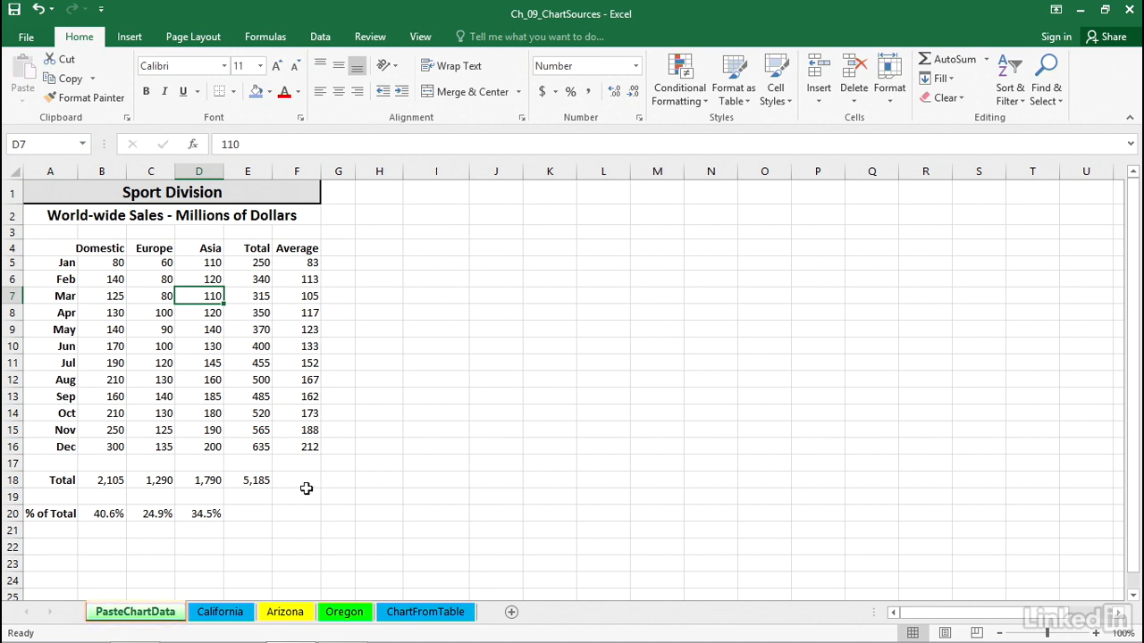
Create a default column chart from the monthly sales table and enlarge it upward to about row 2.
click(200, 331)
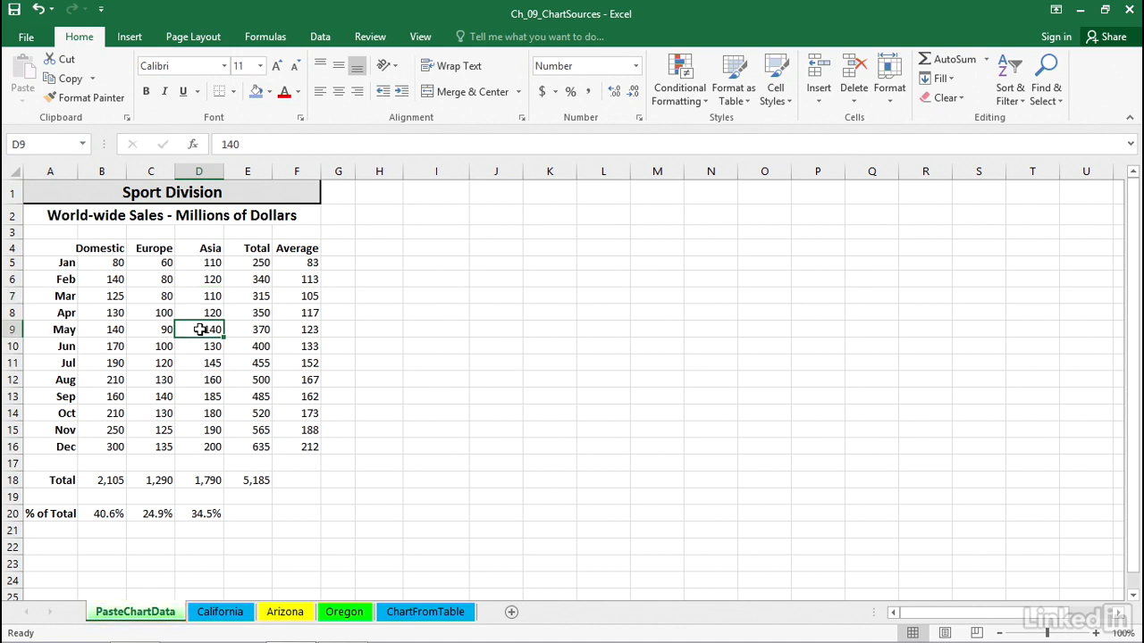
key(alt+F1)
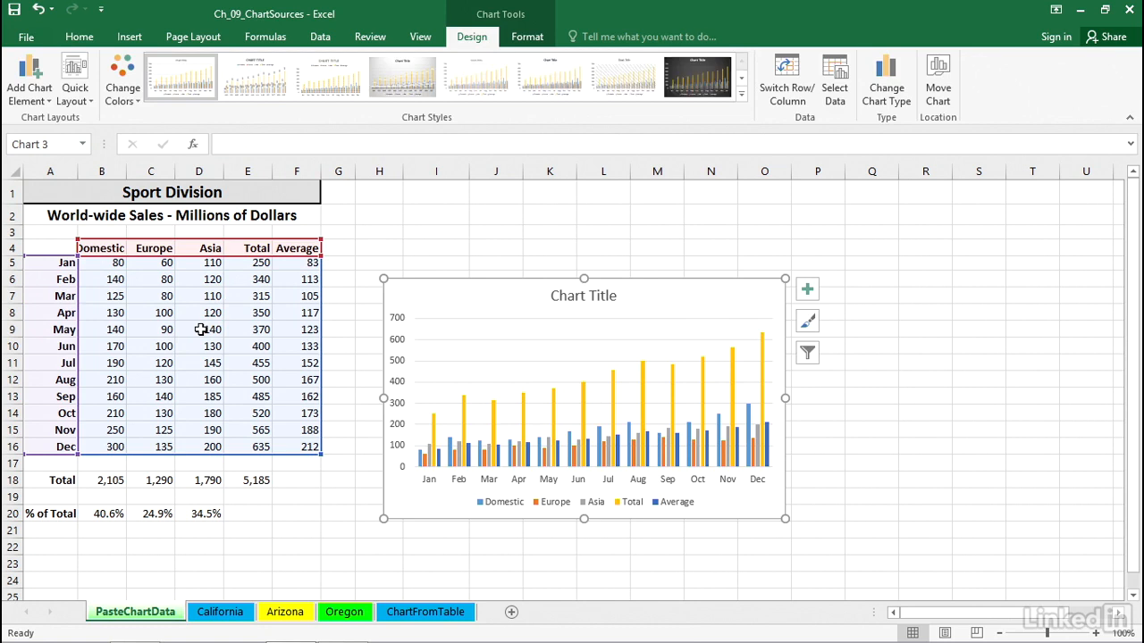
drag(383, 280, 368, 210)
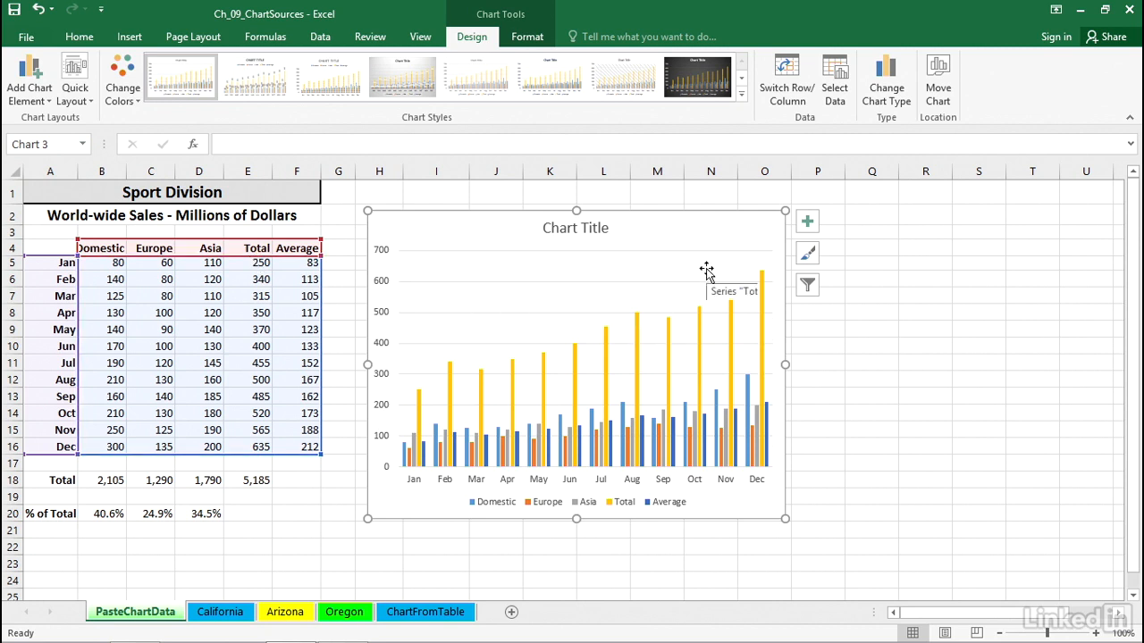
Remove the Total series from the chart.
mouse_move(638, 331)
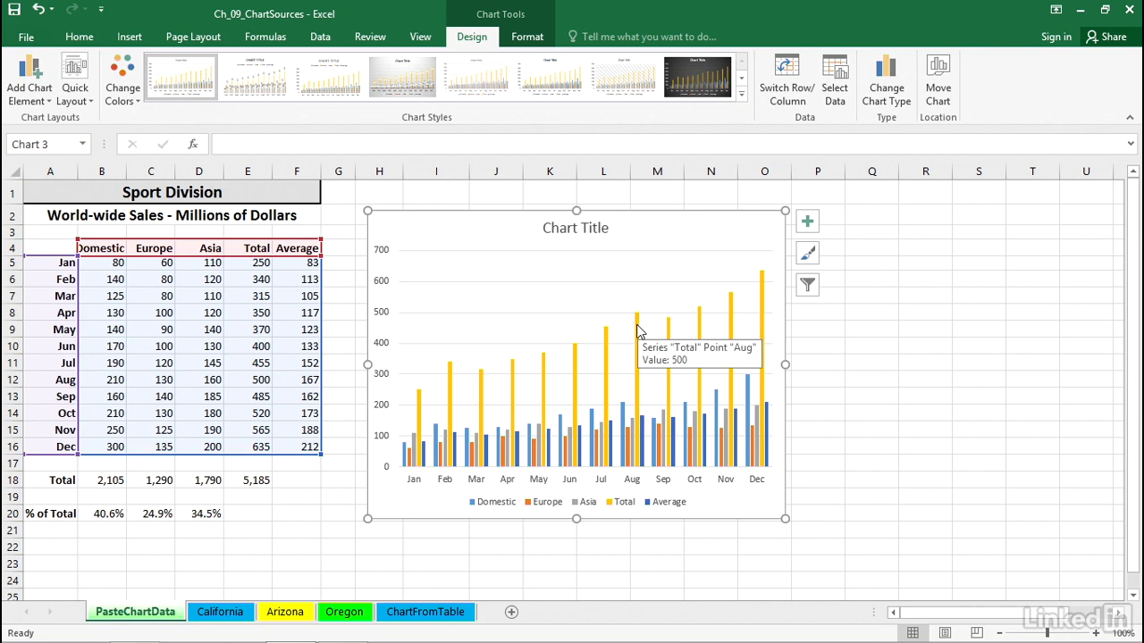
click(638, 331)
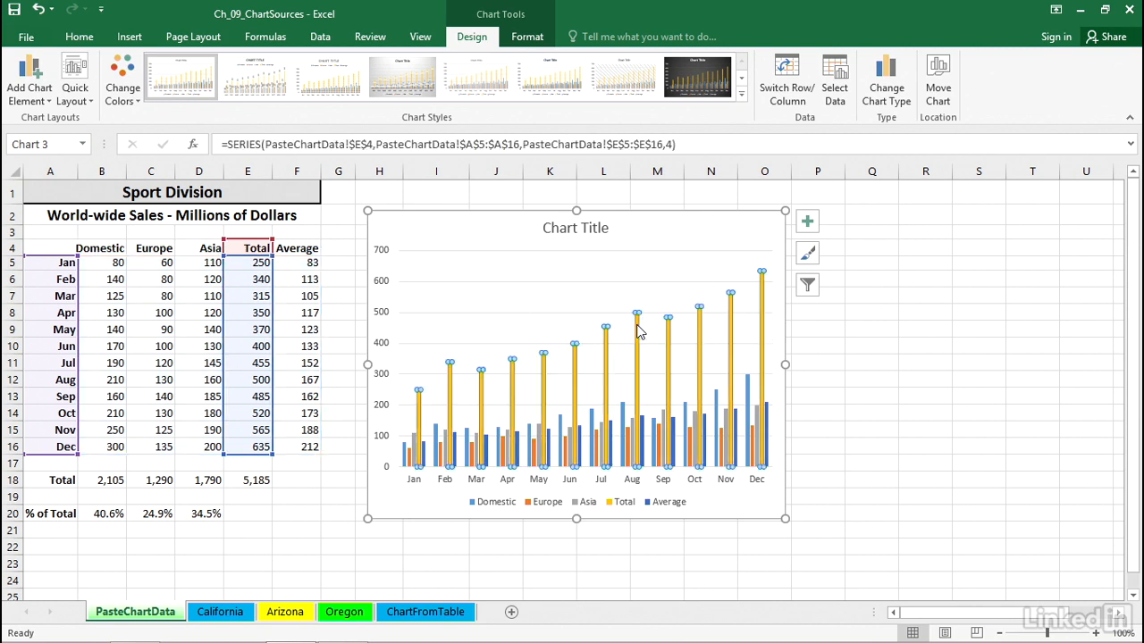
key(Delete)
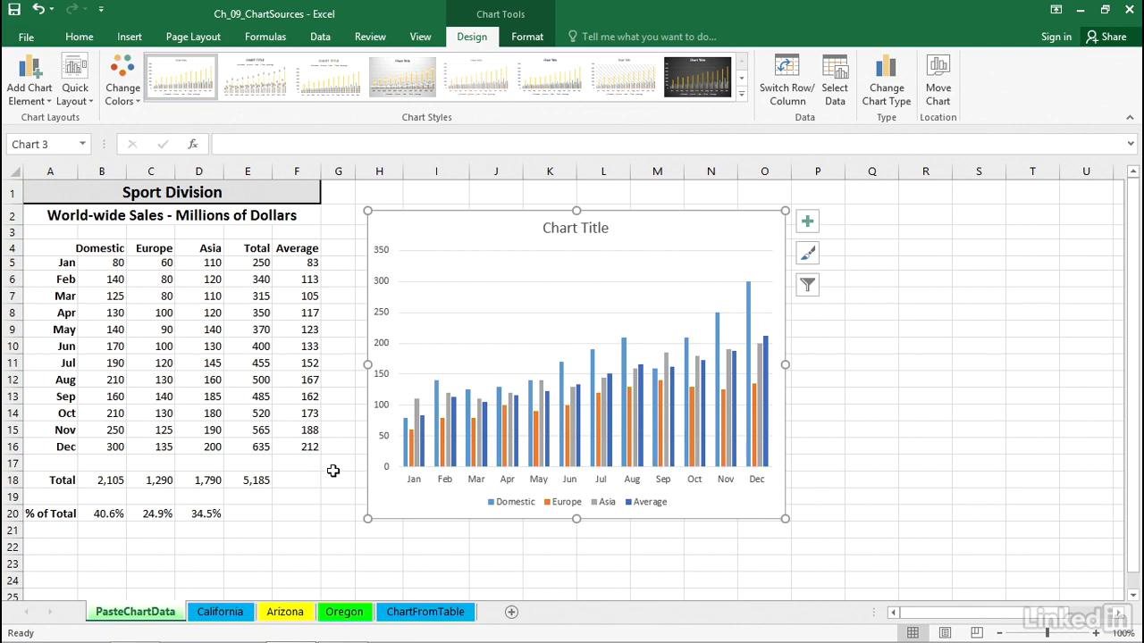
Change the chart type to the first recommended Clustered Column chart, which plots Average as a line.
click(887, 90)
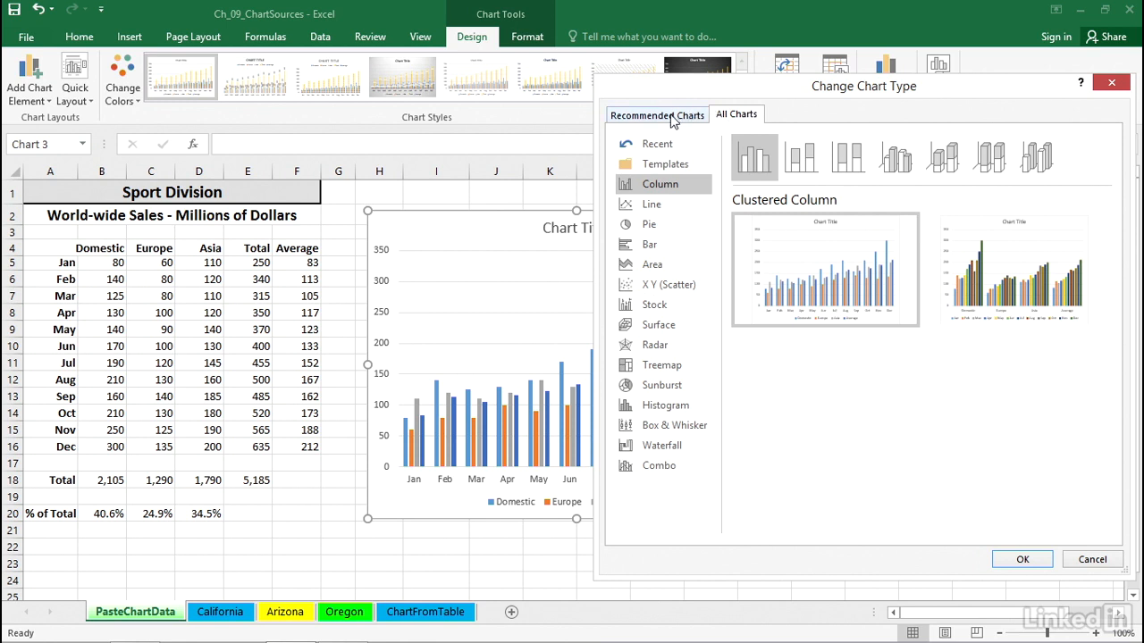
click(673, 122)
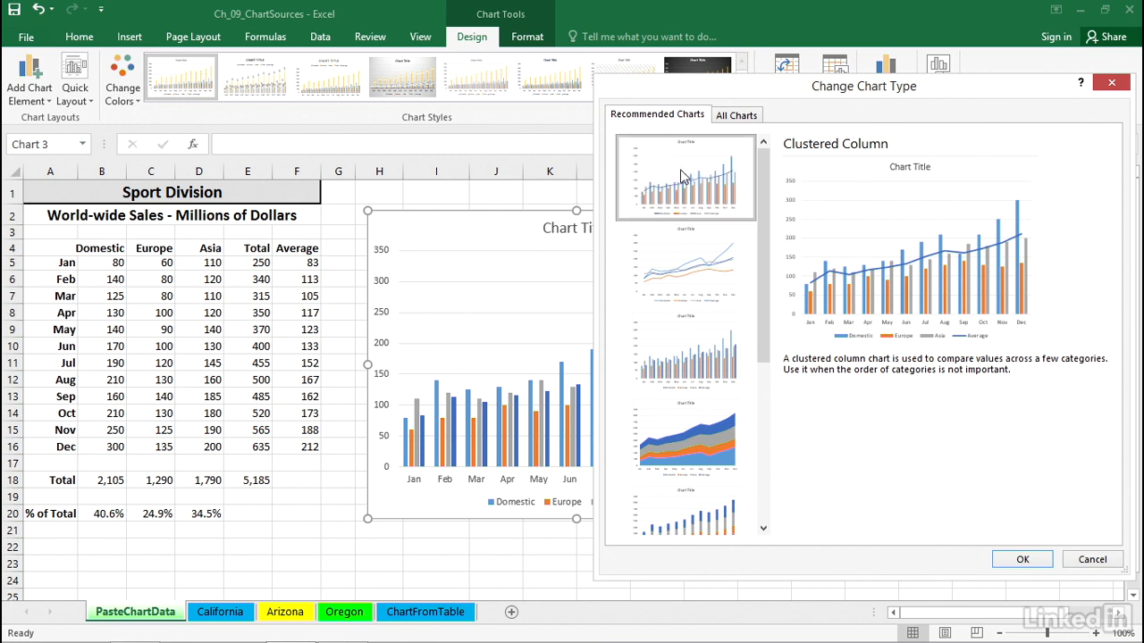
click(1019, 559)
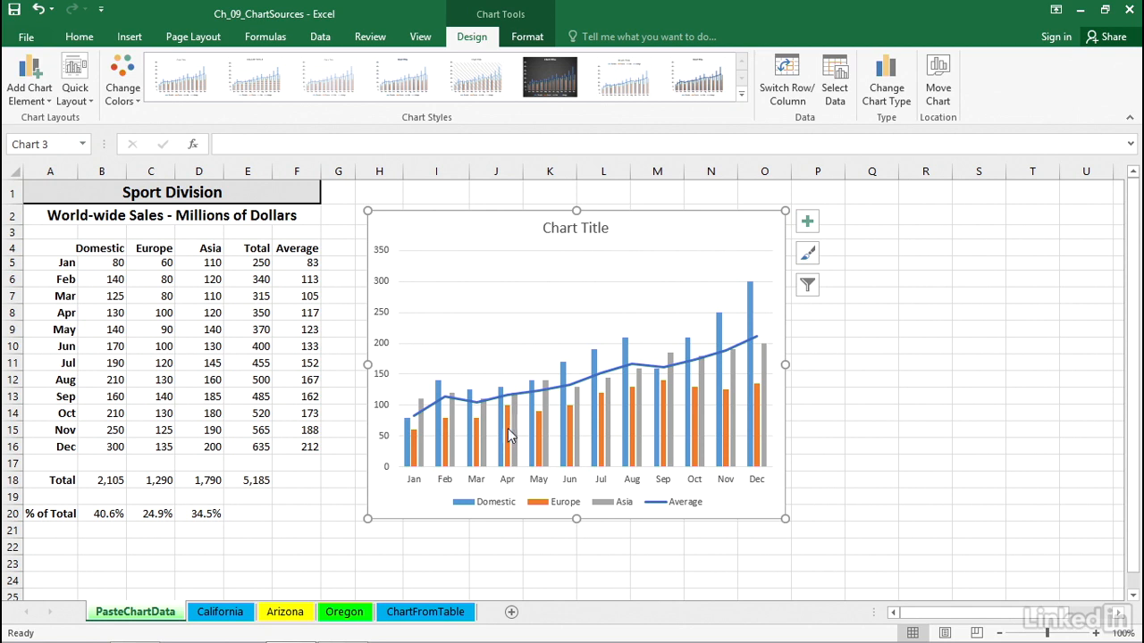
Insert the first recommended Clustered Column chart using the month labels and the Domestic, Europe, Asia and Average columns, rows 4 to 16.
click(62, 248)
drag(62, 248, 208, 446)
drag(298, 250, 304, 447)
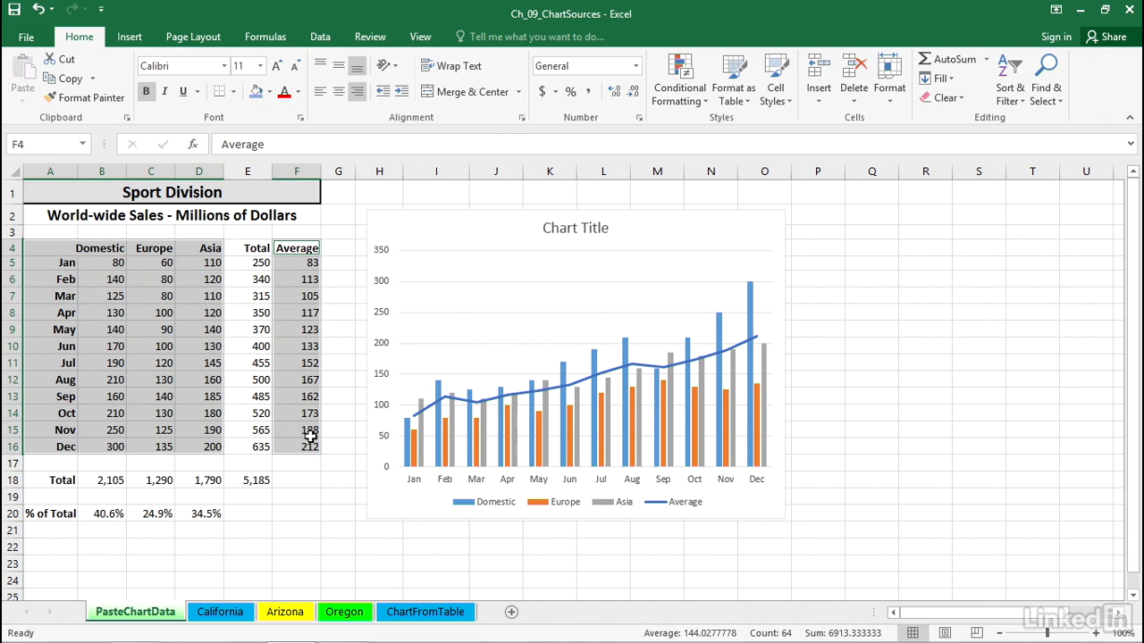
click(130, 36)
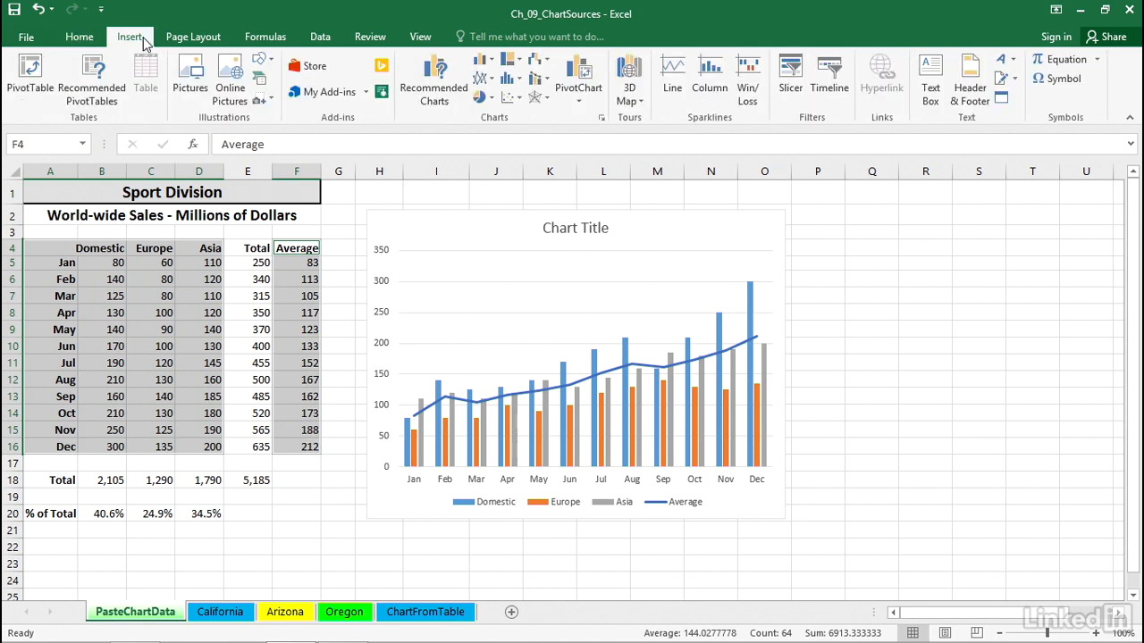
click(434, 79)
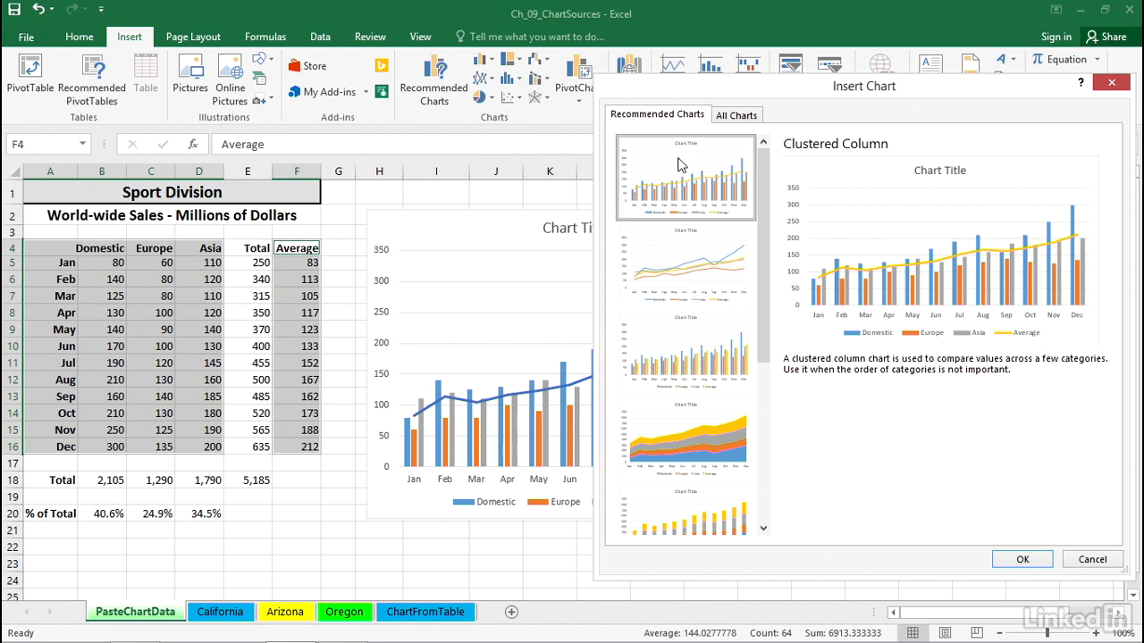
click(1022, 559)
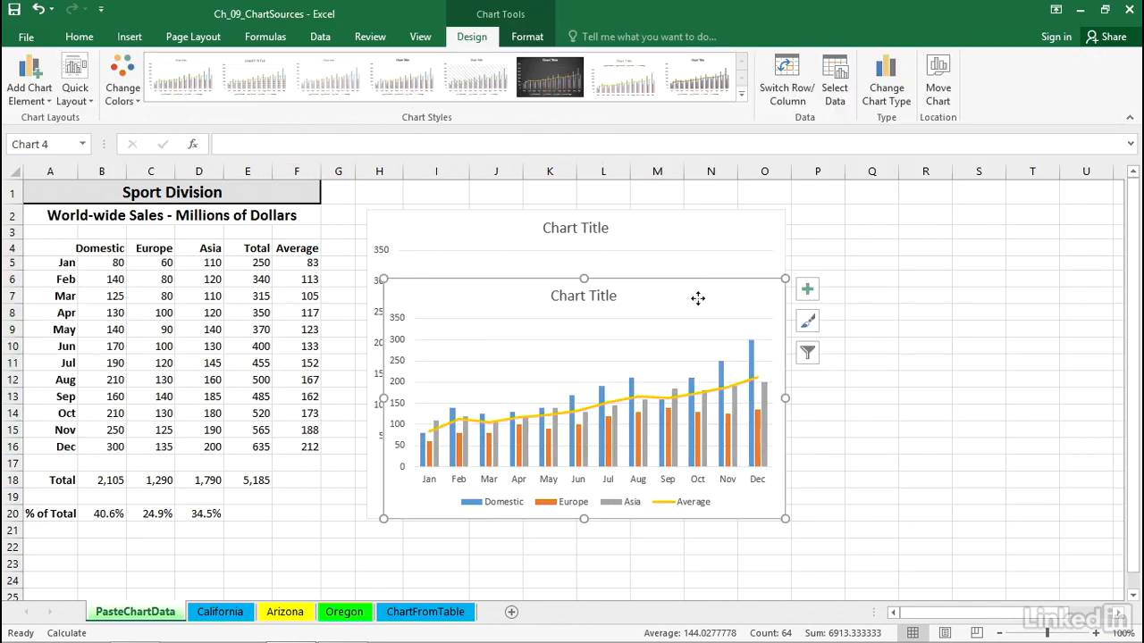
Move the second chart slightly upward and delete it.
drag(697, 301, 697, 250)
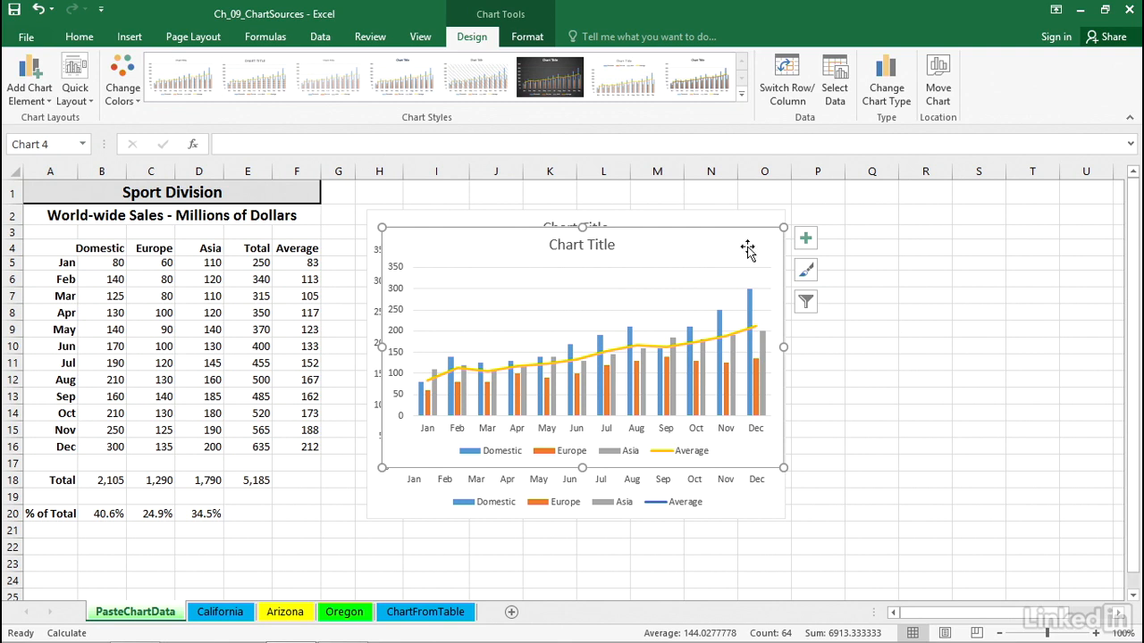
key(Delete)
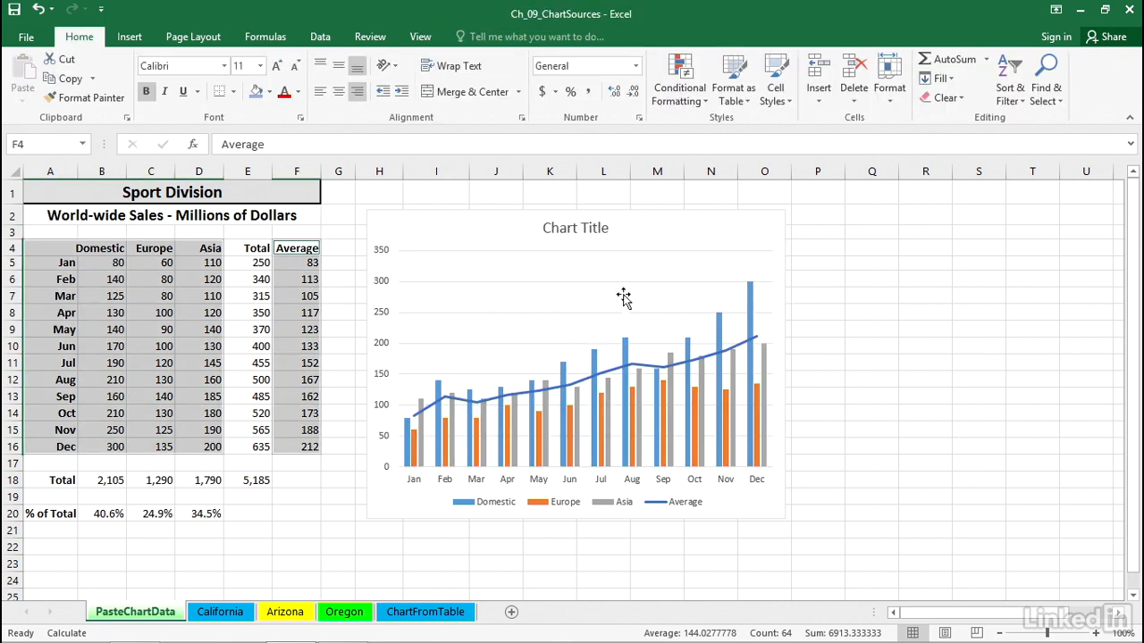
Remove the Average line from the remaining chart and move the chart slightly up and to the left.
click(742, 352)
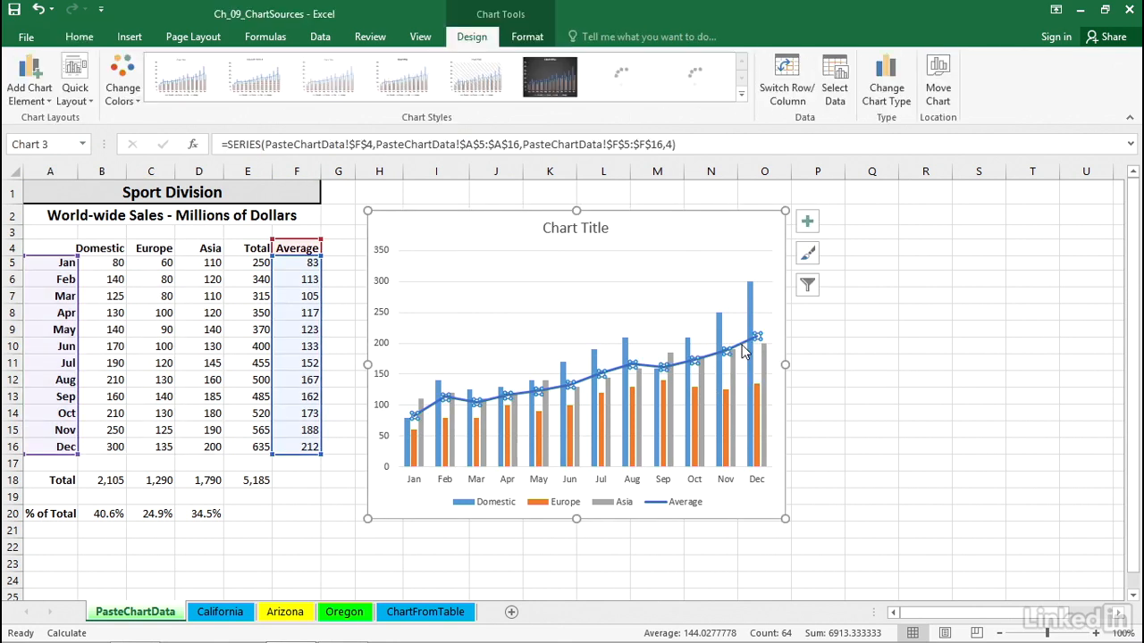
key(Delete)
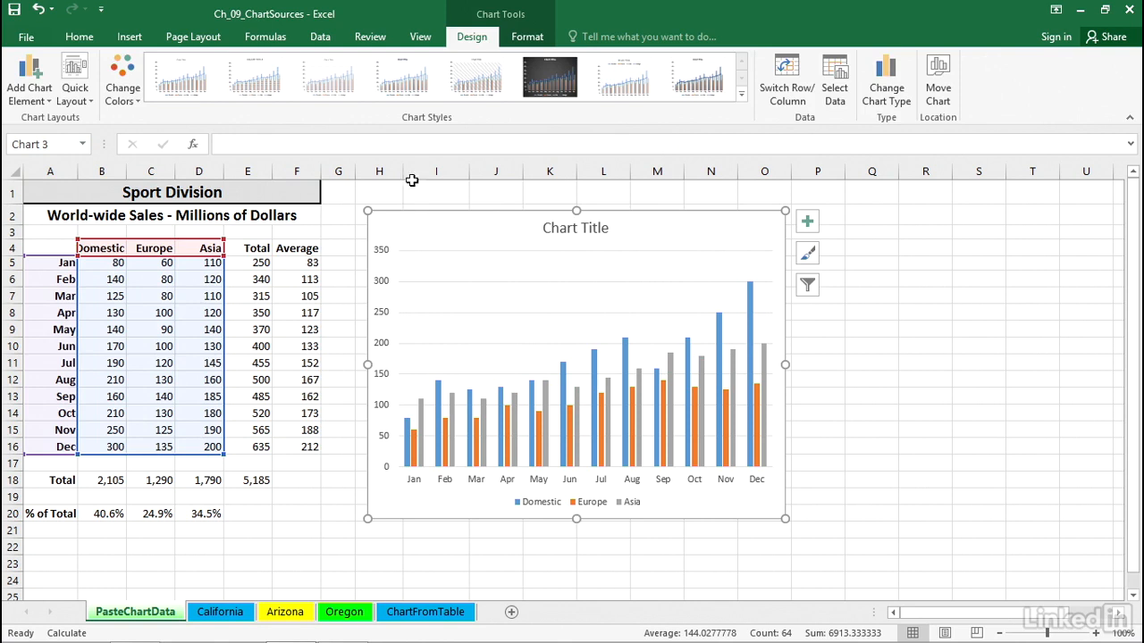
drag(429, 220, 422, 204)
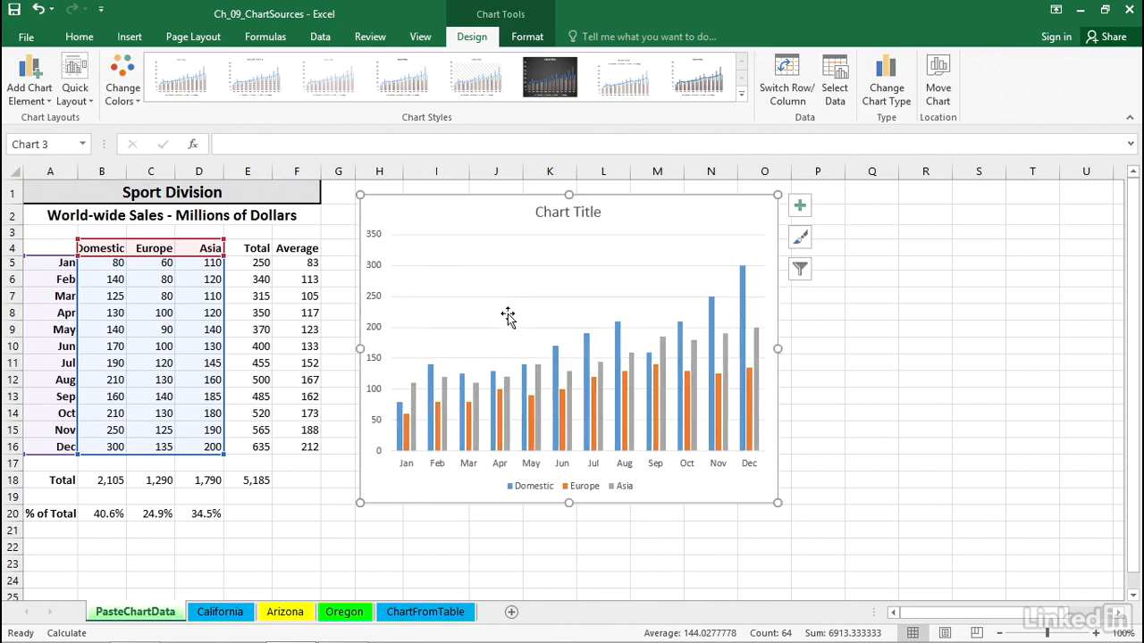
Remove the Europe series from the chart.
click(562, 406)
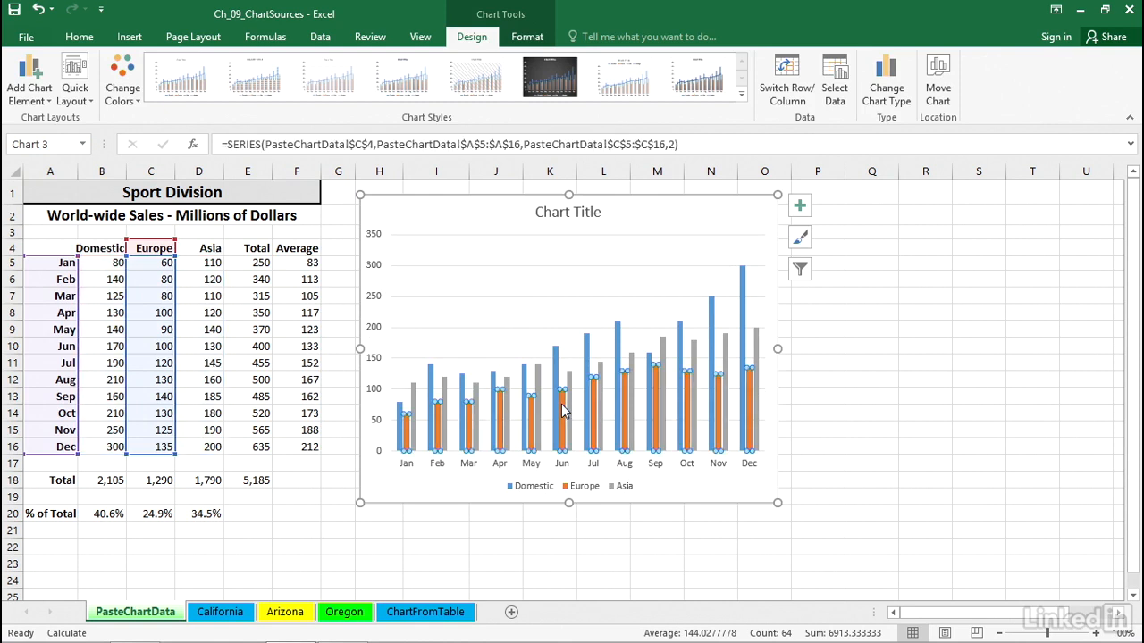
key(Delete)
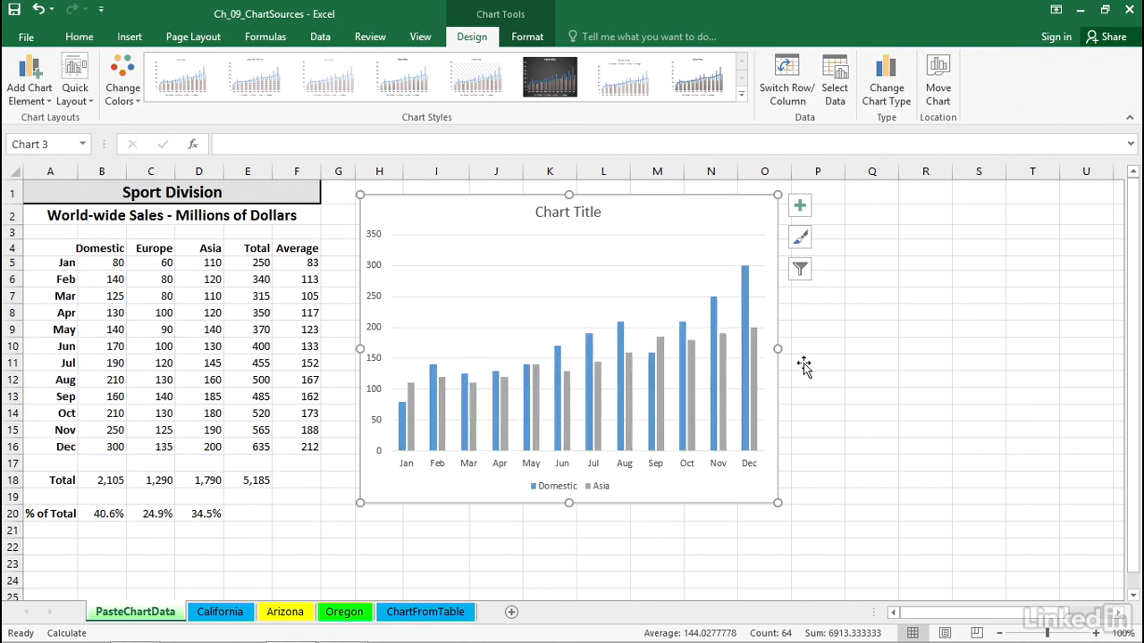
click(871, 308)
click(687, 247)
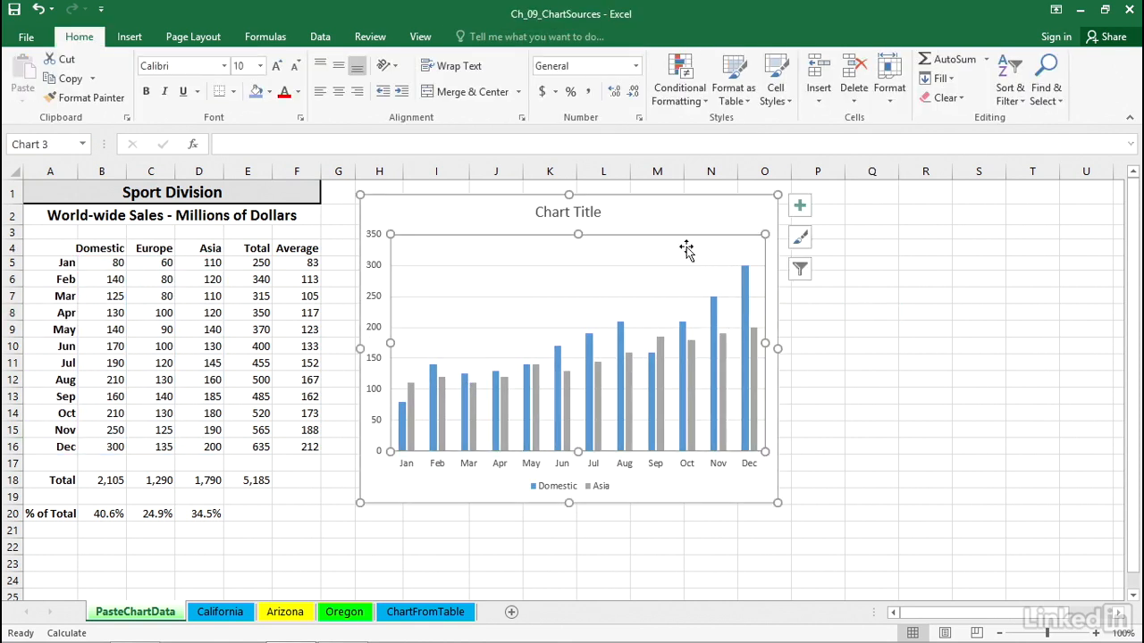
Copy the Europe column with its heading, C4:C16, and paste it into the chart as a new series.
drag(166, 248, 156, 445)
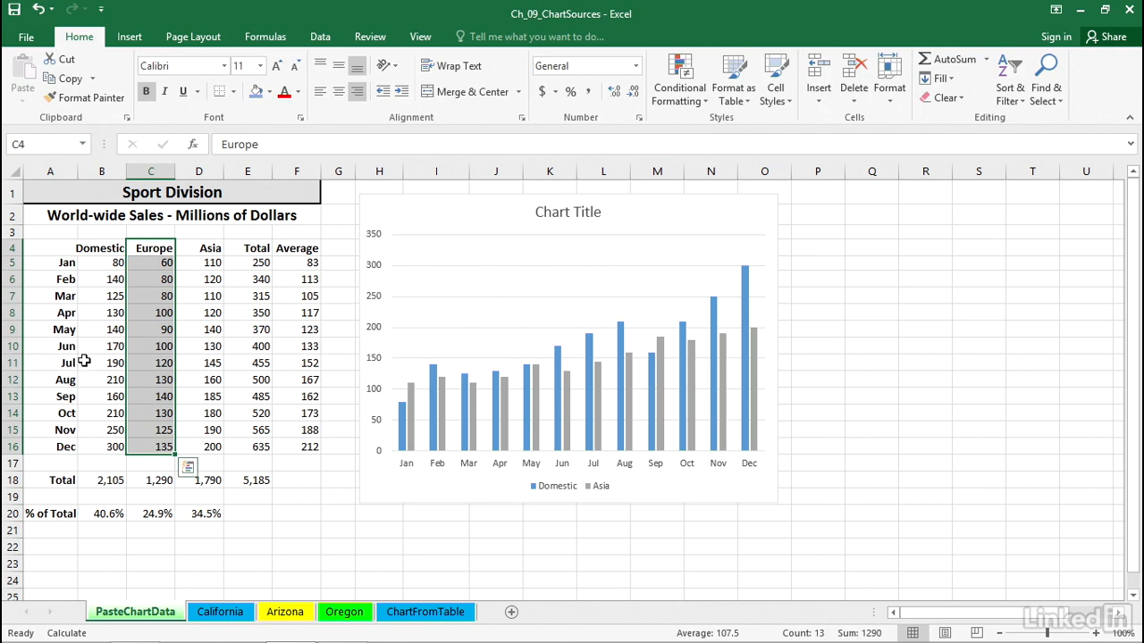
key(ctrl+c)
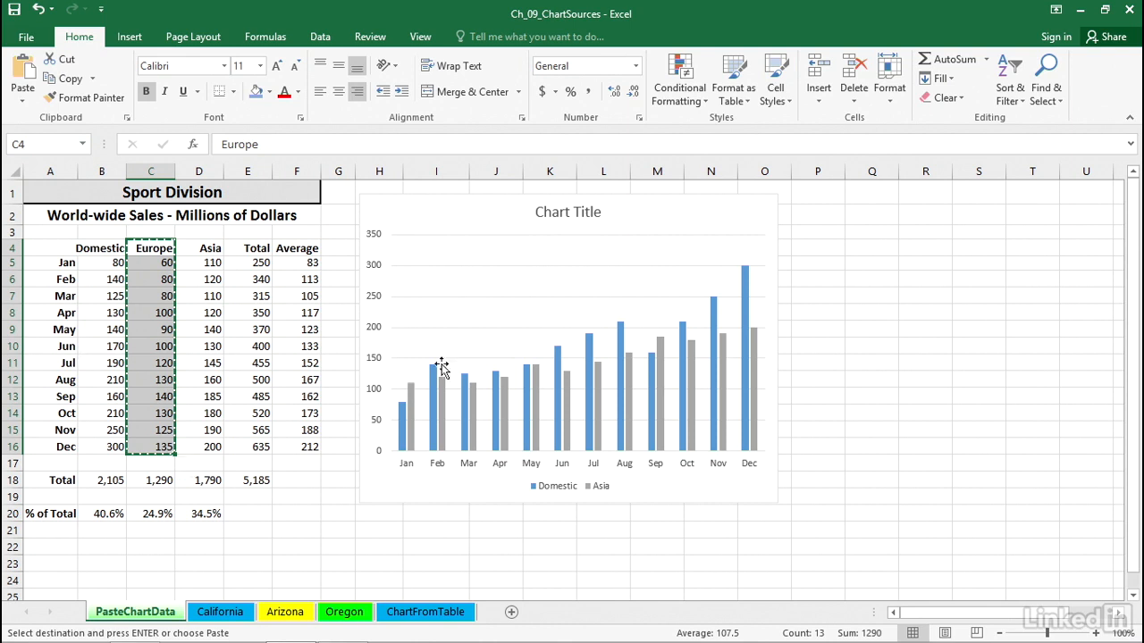
click(507, 315)
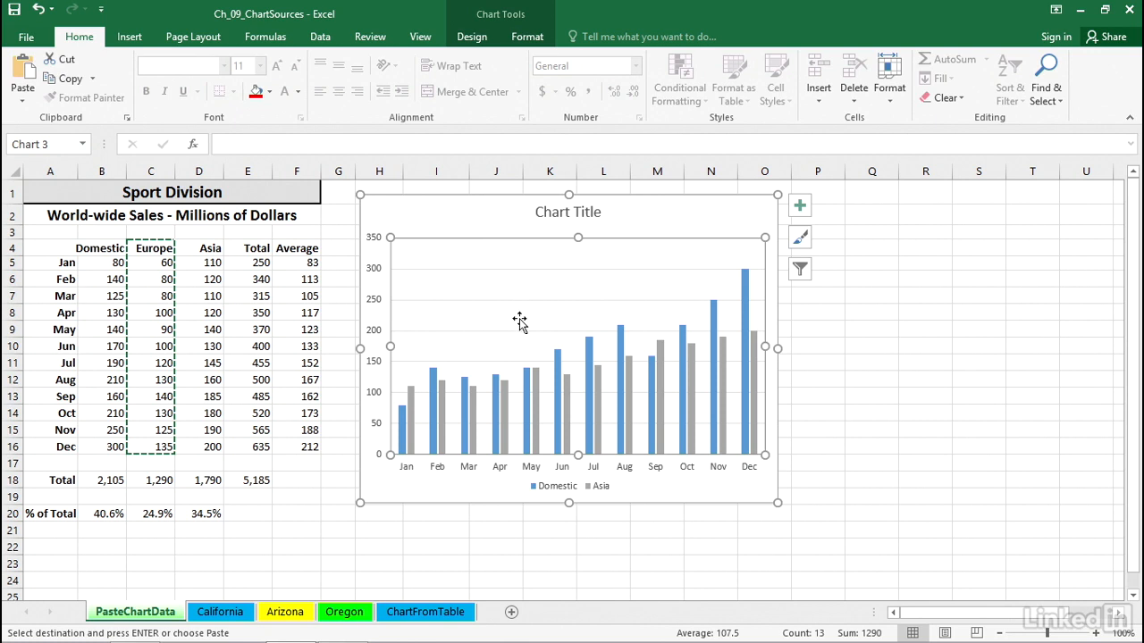
right_click(518, 317)
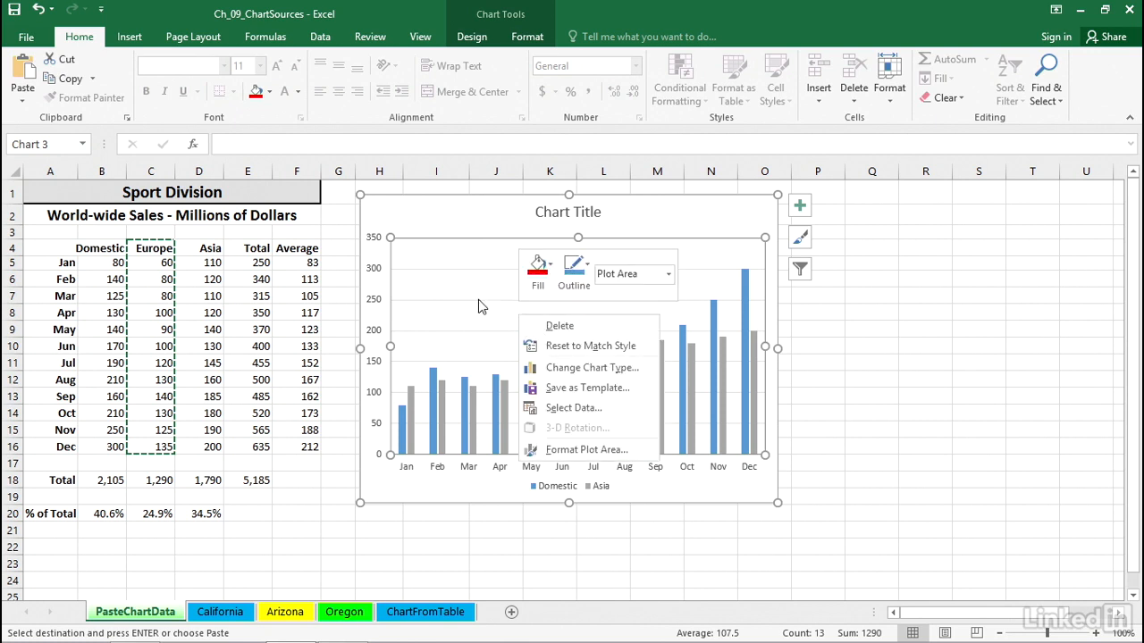
click(465, 258)
click(465, 218)
right_click(465, 224)
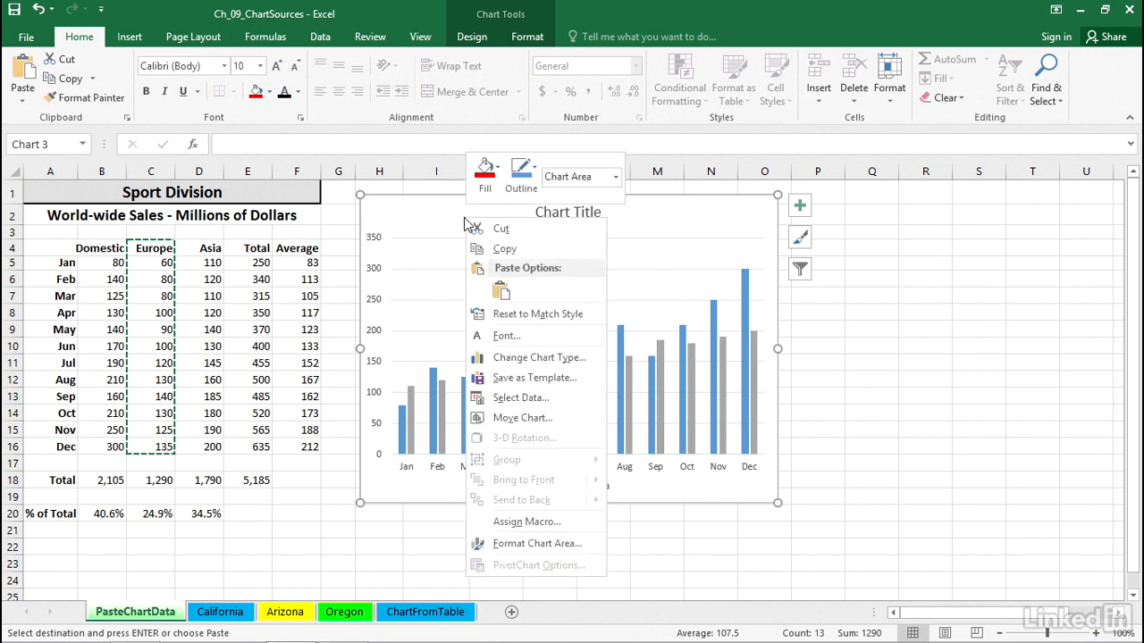
click(500, 291)
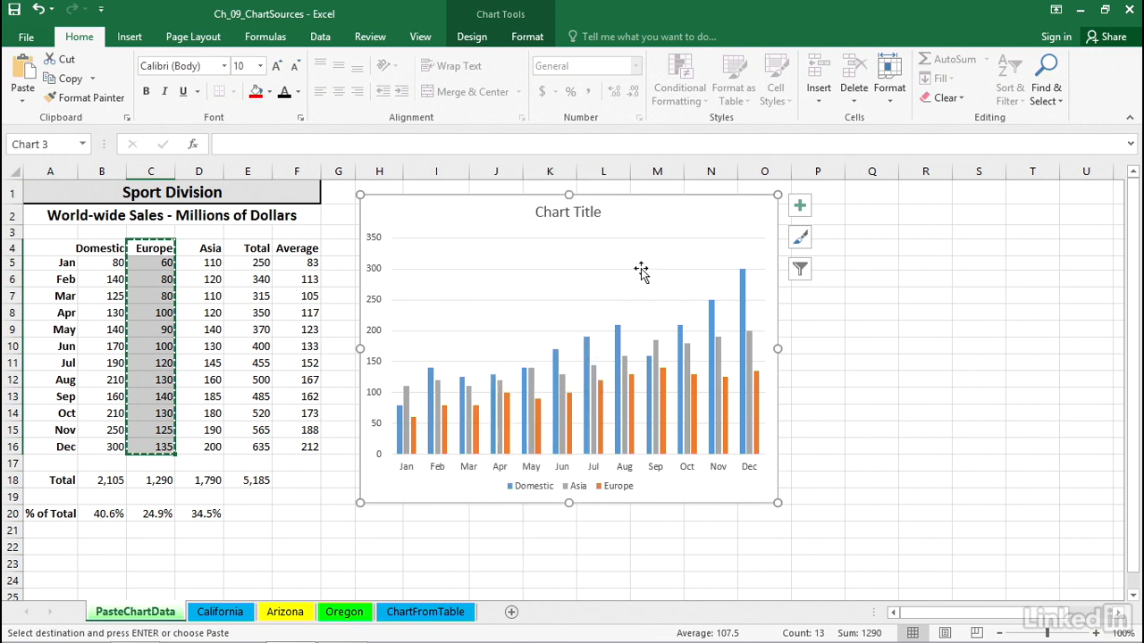
Copy the Average column with its heading, F4:F16, and paste it into the chart as a new series.
mouse_move(712, 323)
drag(300, 248, 301, 444)
key(Escape)
key(ctrl+c)
click(509, 289)
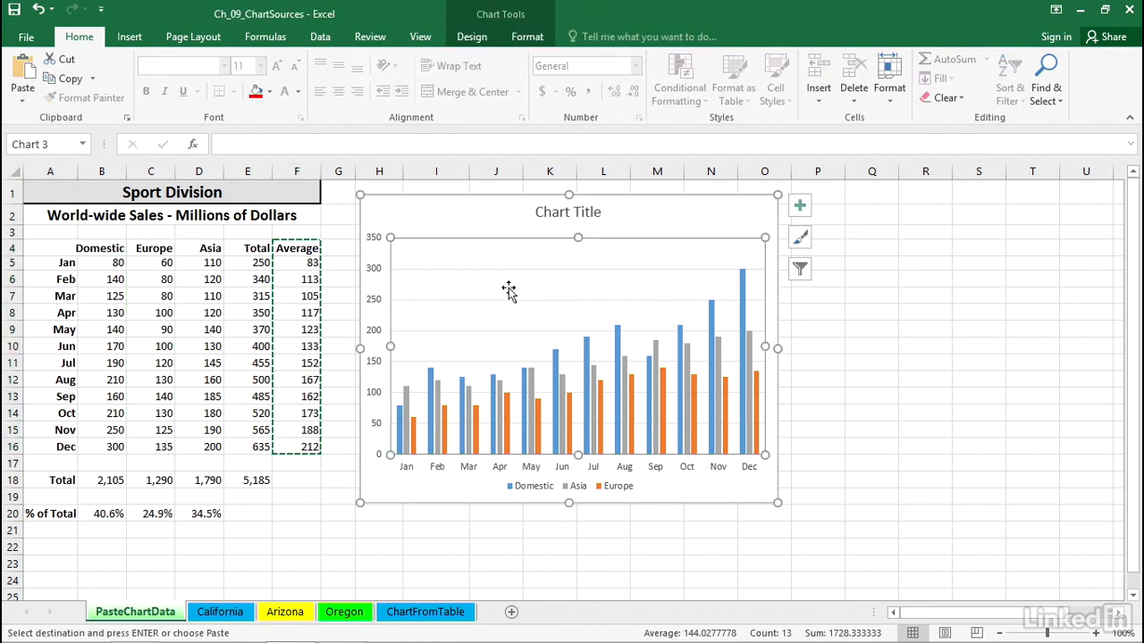
key(ctrl+v)
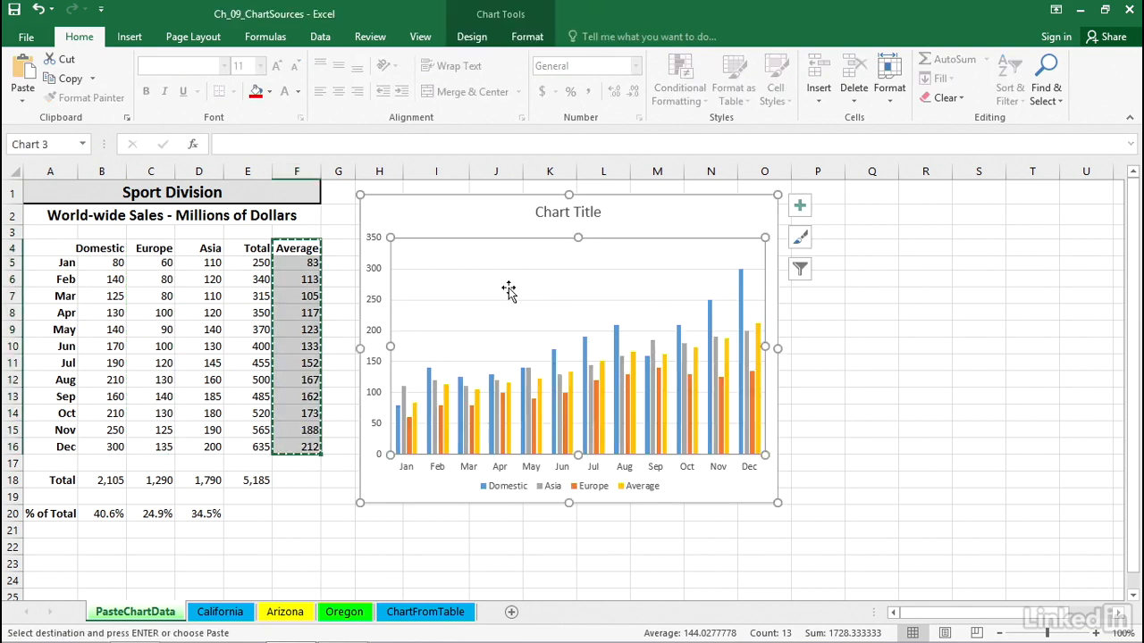
Change only the Average series to a Line with Markers in a custom combination chart, keeping the other series as clustered columns.
click(757, 336)
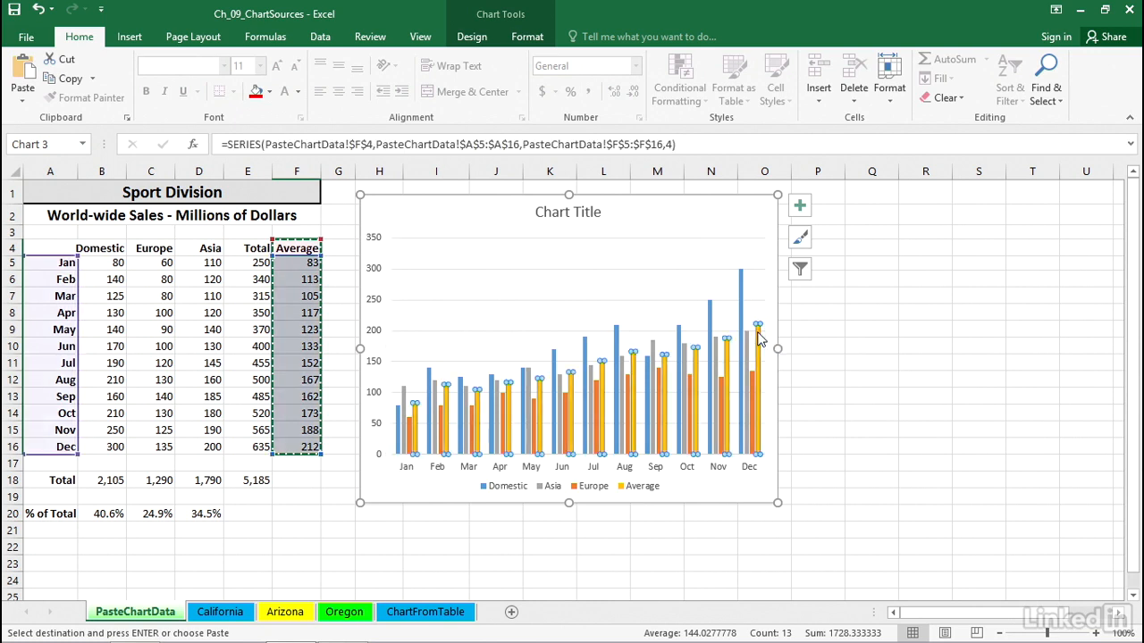
click(471, 36)
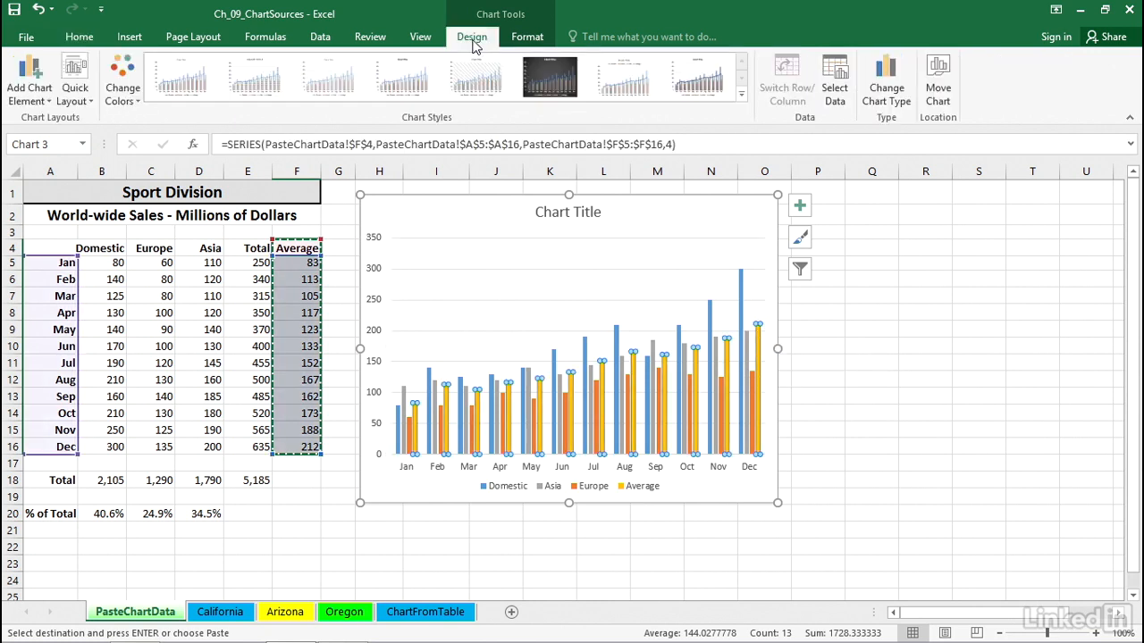
click(888, 85)
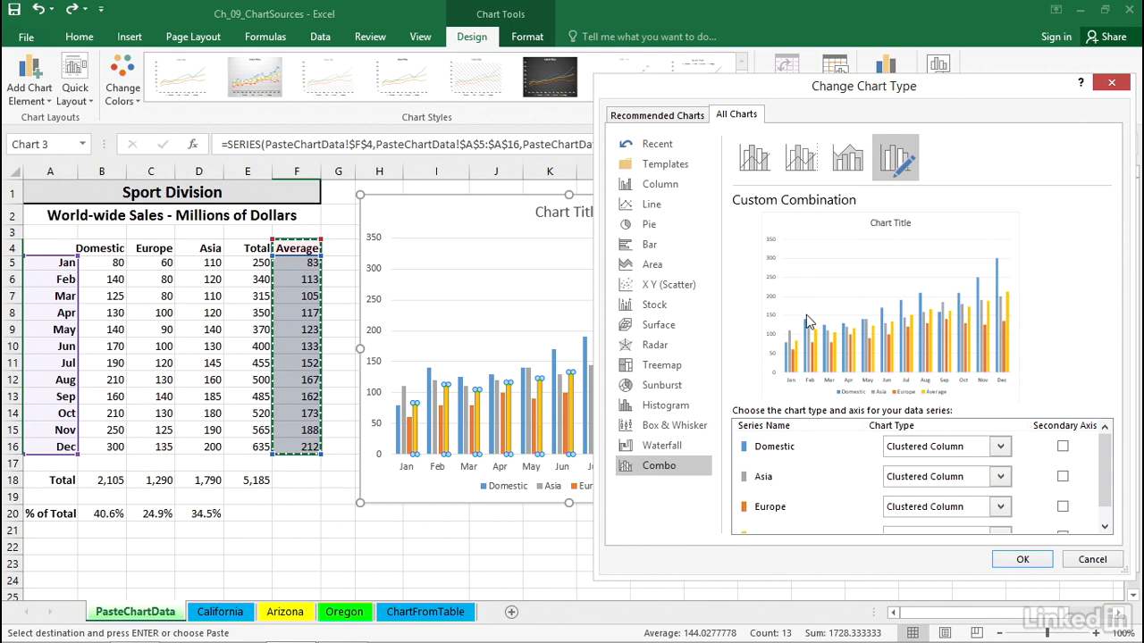
drag(1108, 469, 1104, 497)
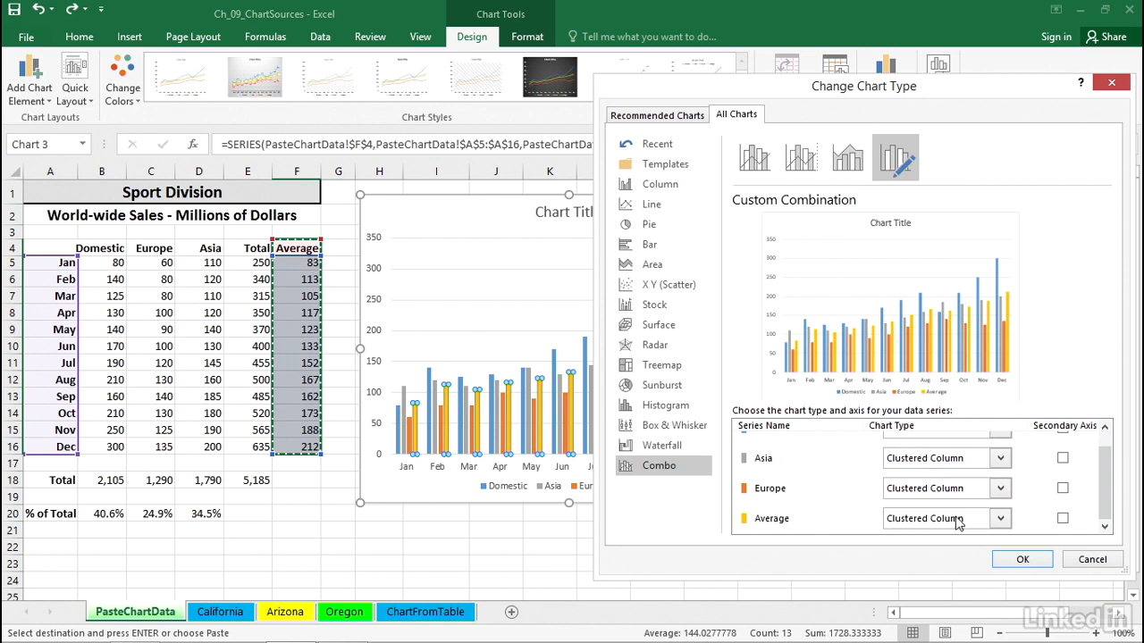
click(1000, 519)
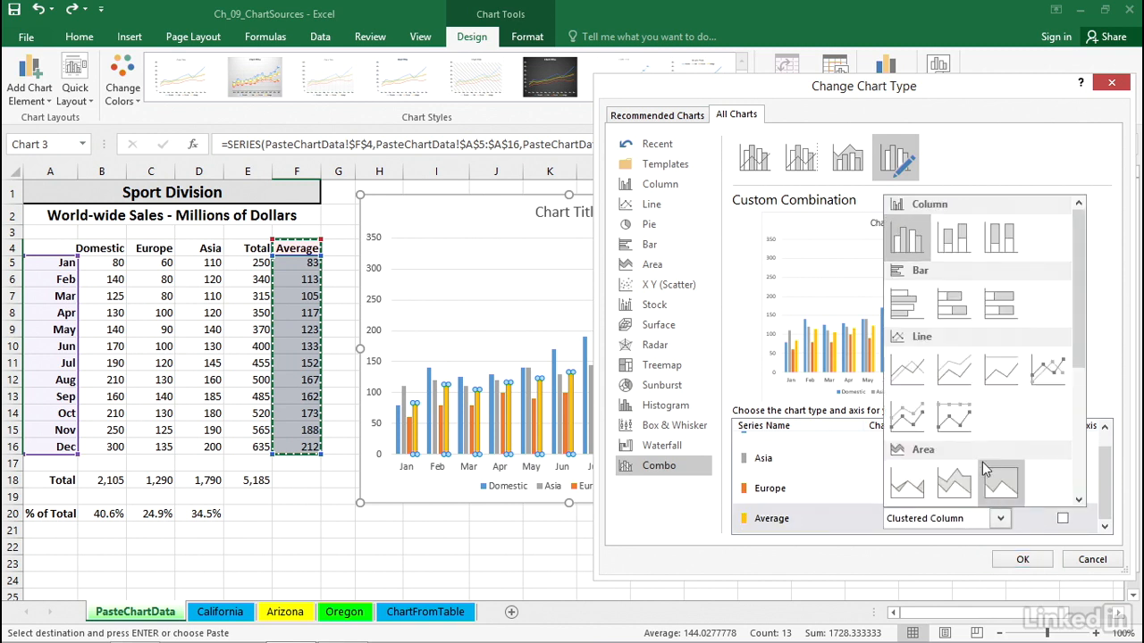
click(1046, 380)
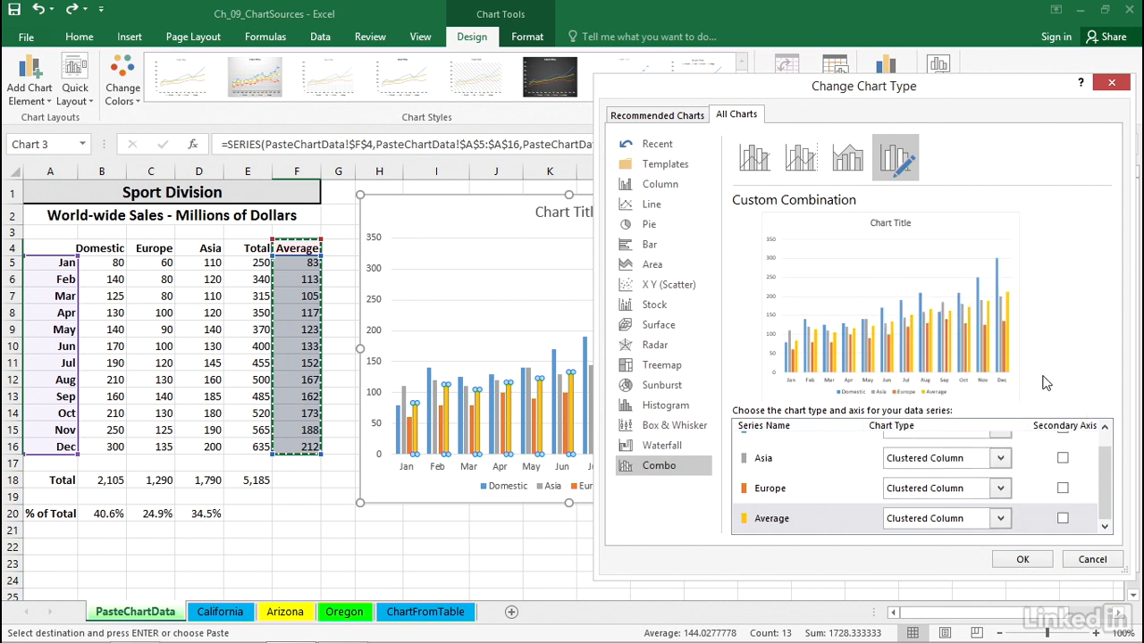
click(1022, 560)
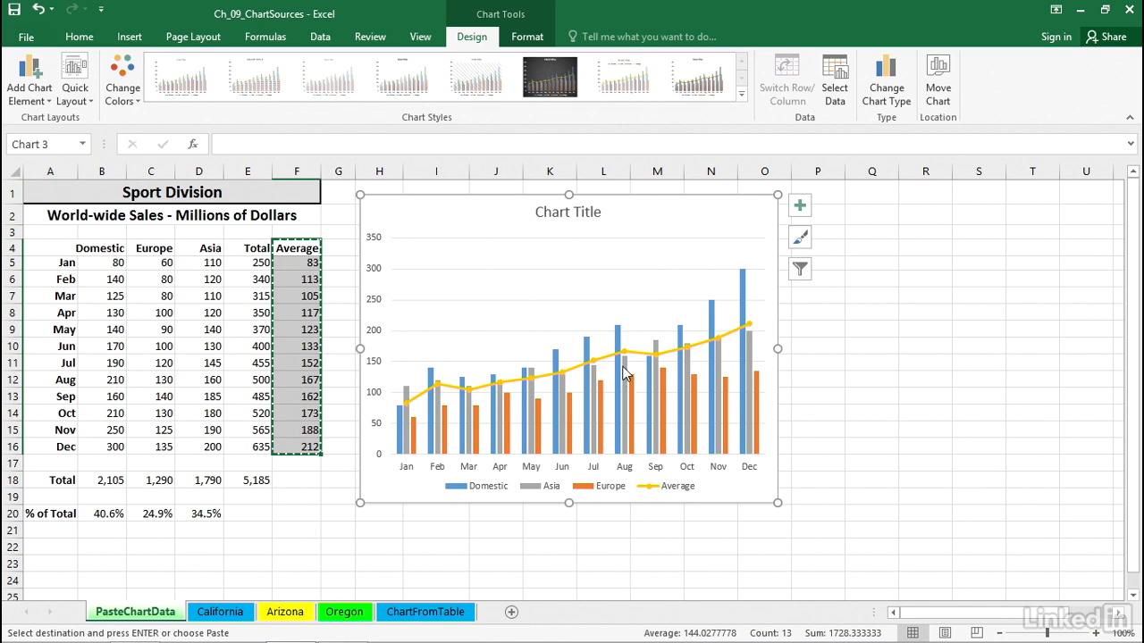
Deselect the chart and clear the copy outline around the Average column.
mouse_move(625, 376)
click(677, 261)
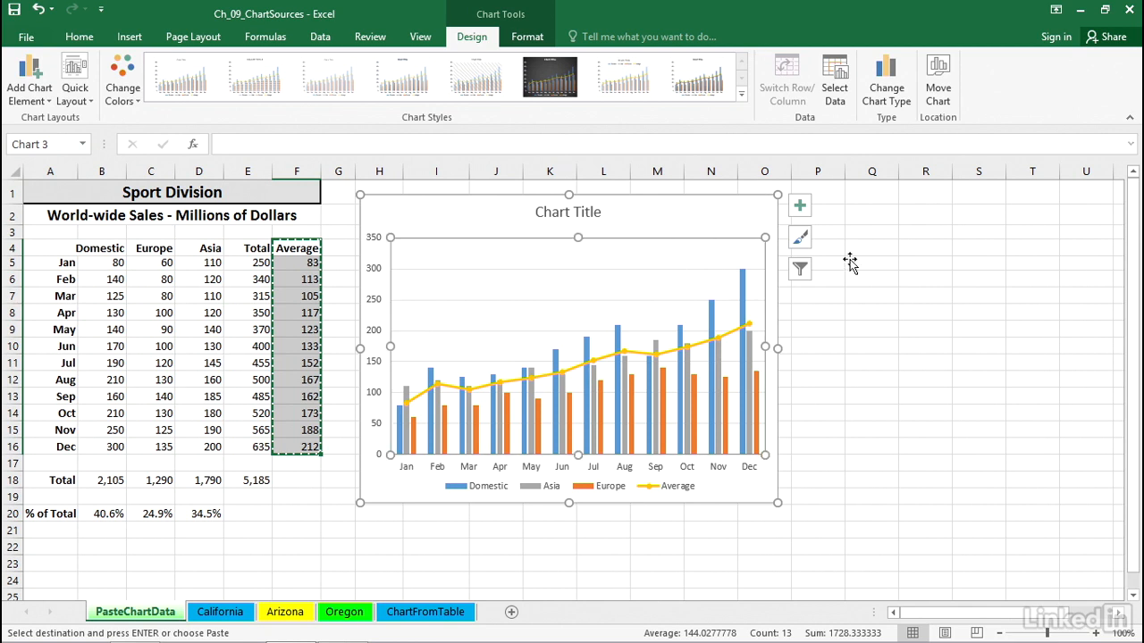
click(927, 320)
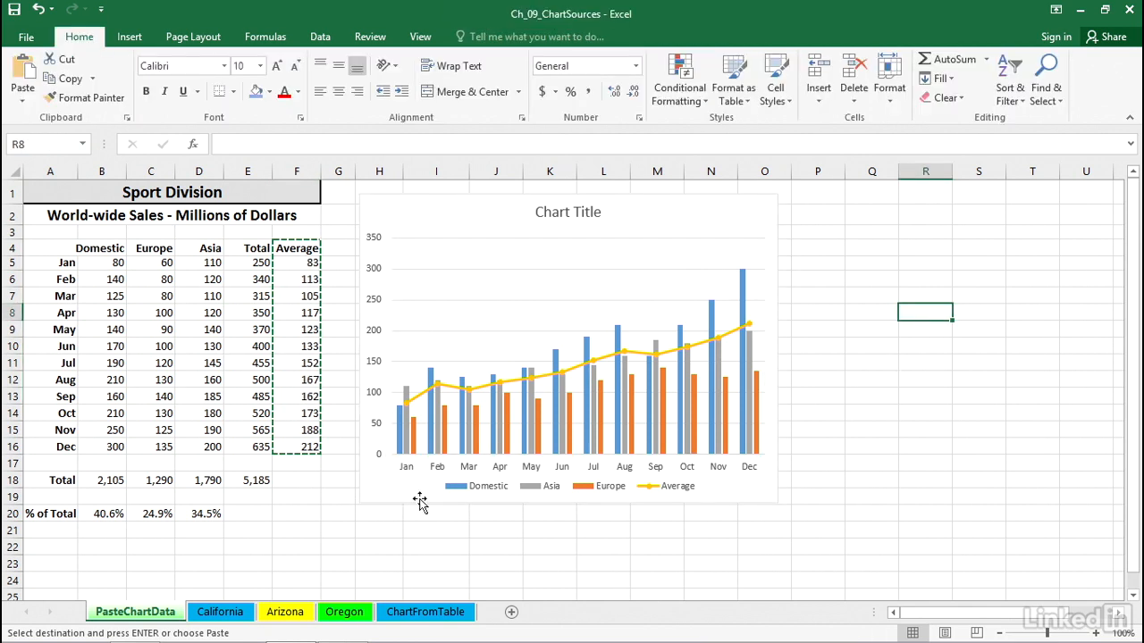
click(279, 516)
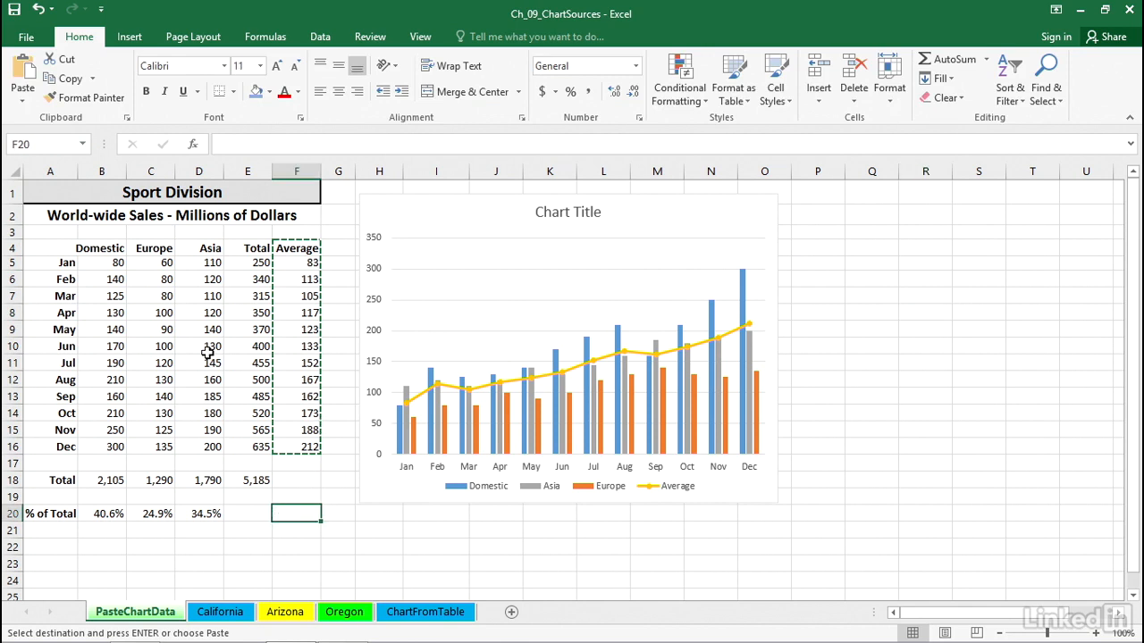
key(Escape)
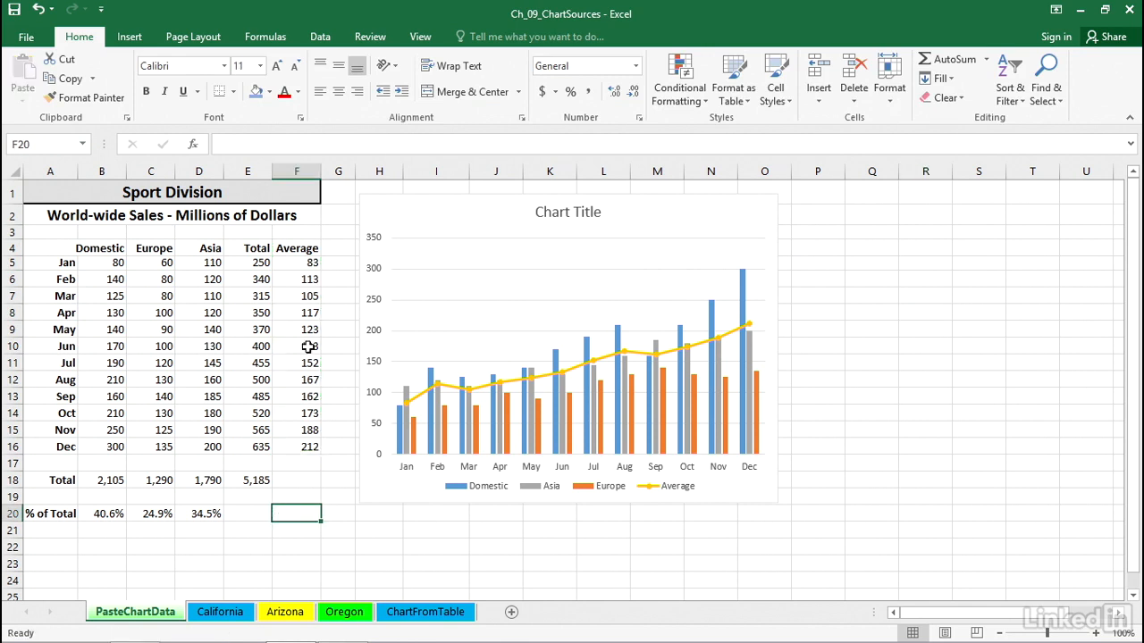
Create a default clustered column chart from the months and the Domestic, Europe and Asia columns, A4:D16.
click(537, 347)
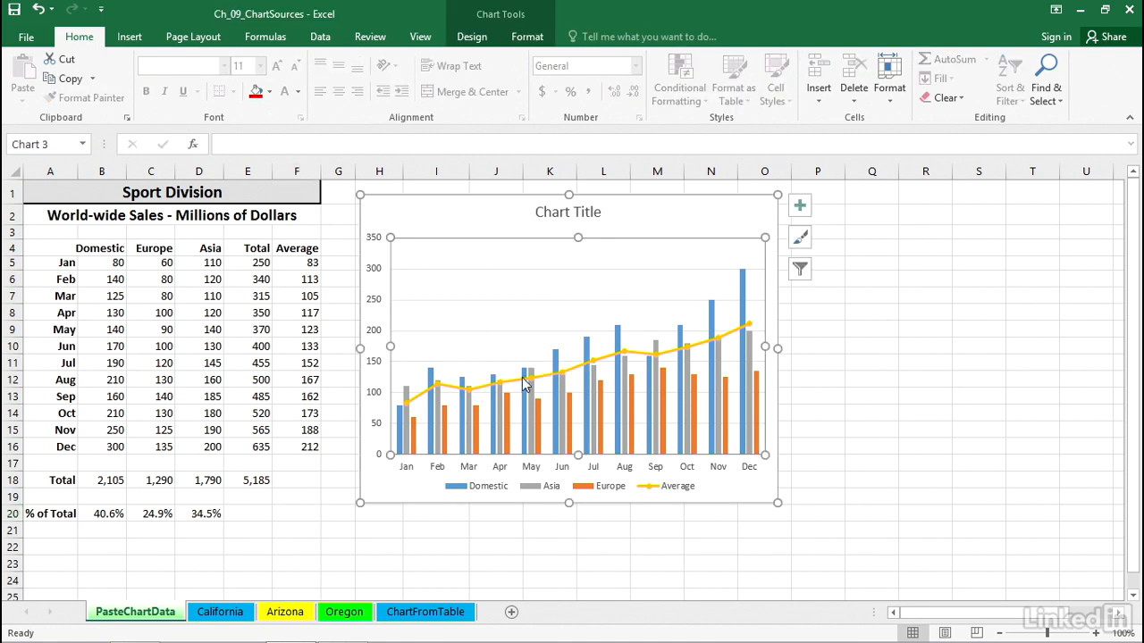
click(837, 345)
drag(56, 247, 215, 445)
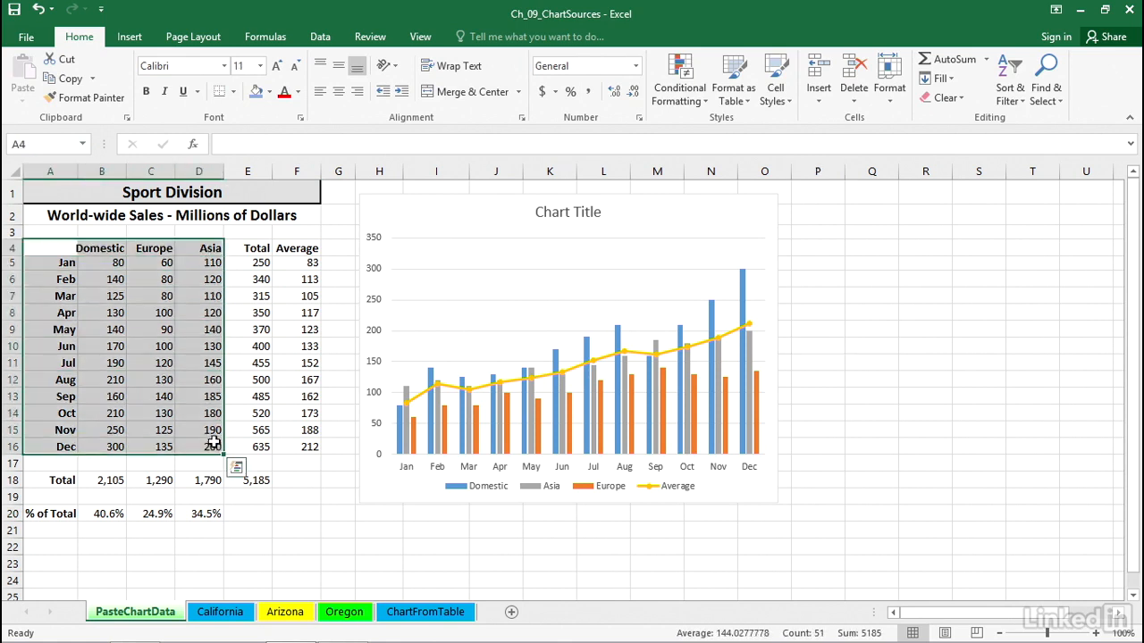
key(alt+F1)
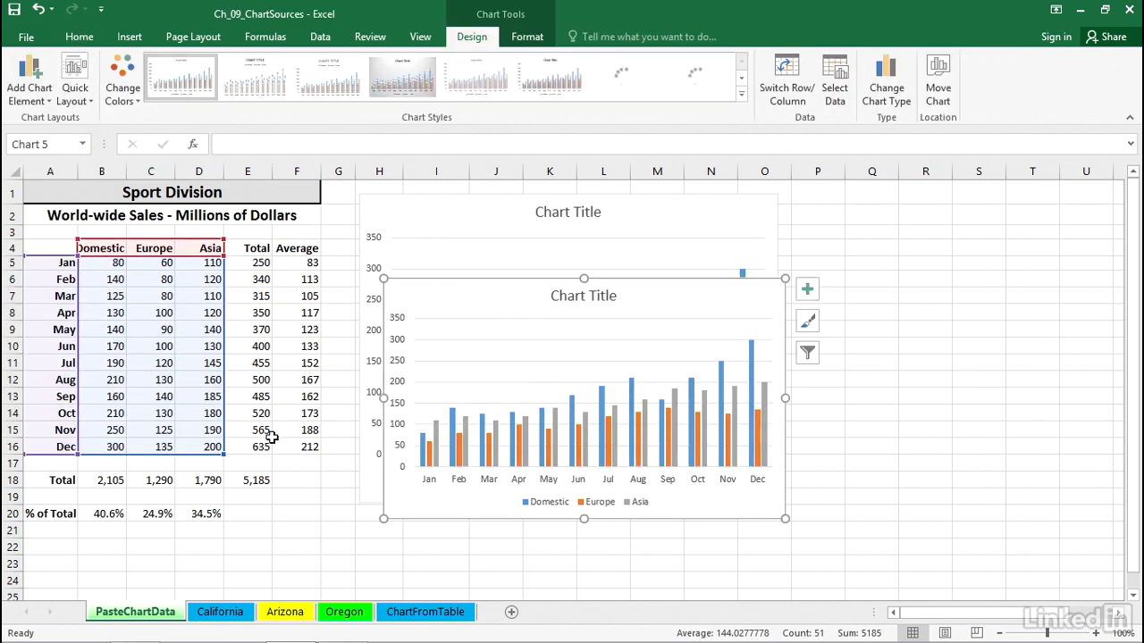
Shrink the new chart's source range to exclude the Asia column, leaving only Domestic and Europe.
click(526, 360)
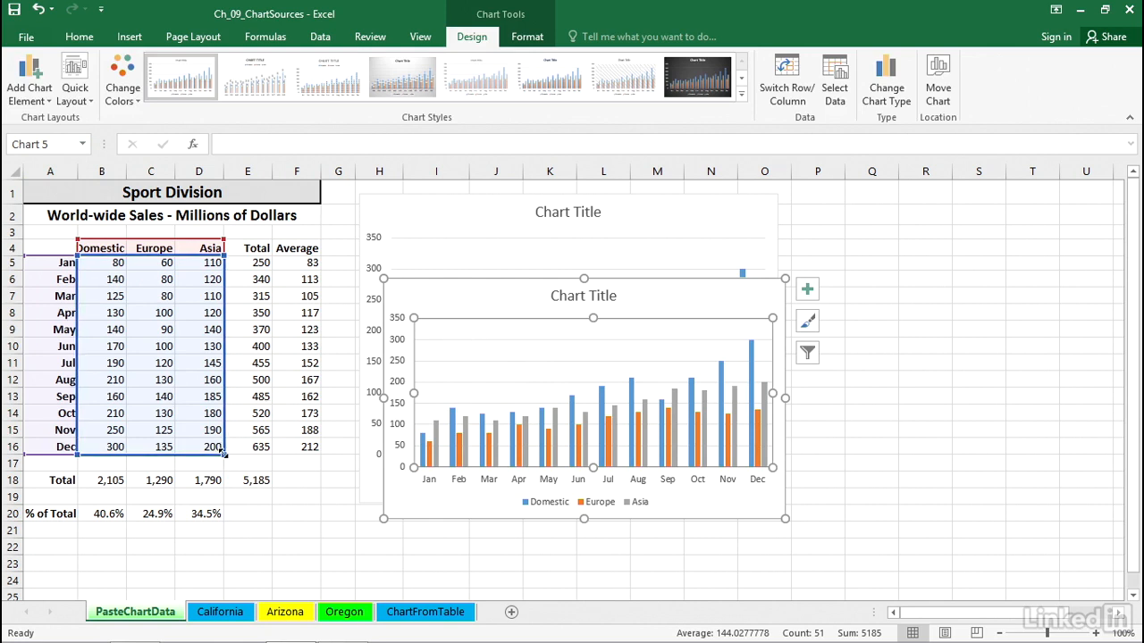
drag(221, 453, 182, 447)
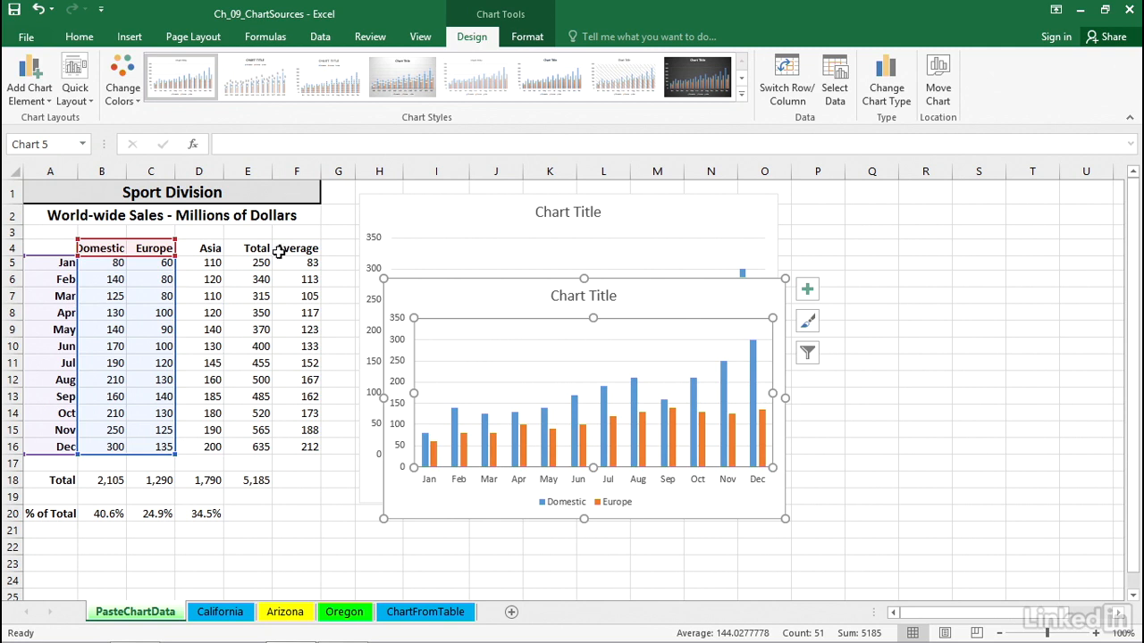
click(331, 215)
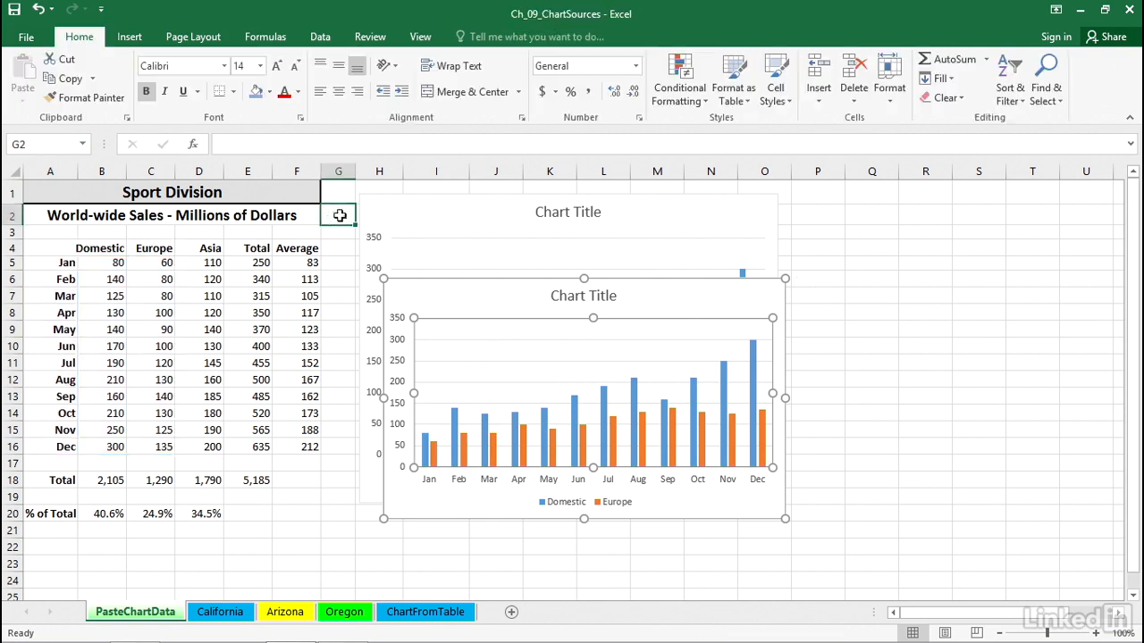
Extend the new chart's source range to include the Asia column again.
click(474, 323)
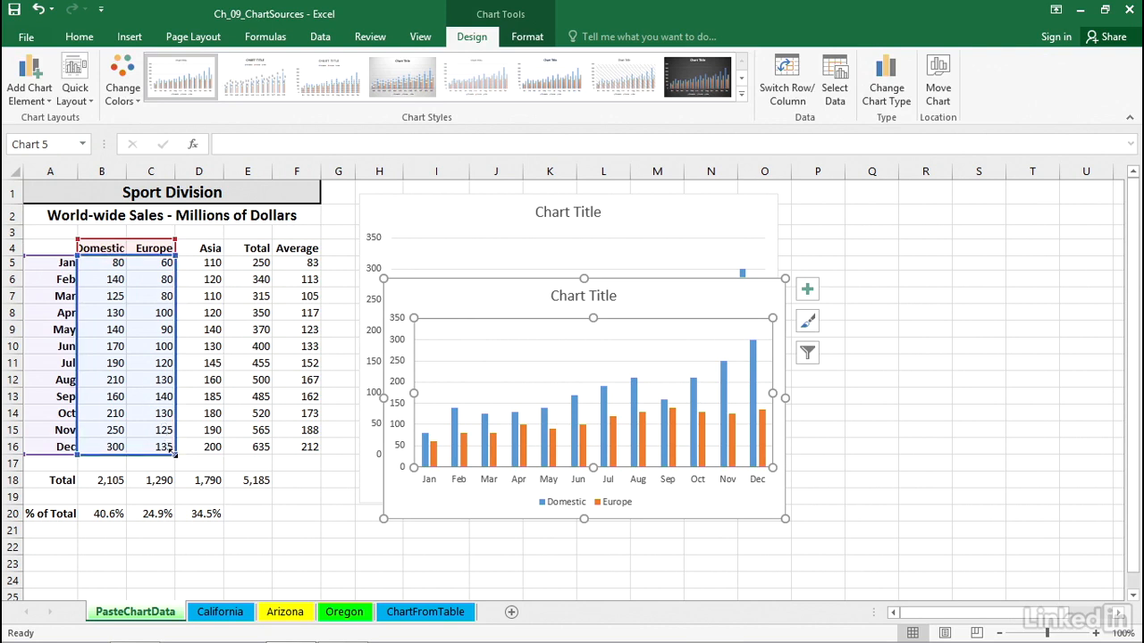
drag(200, 456, 222, 455)
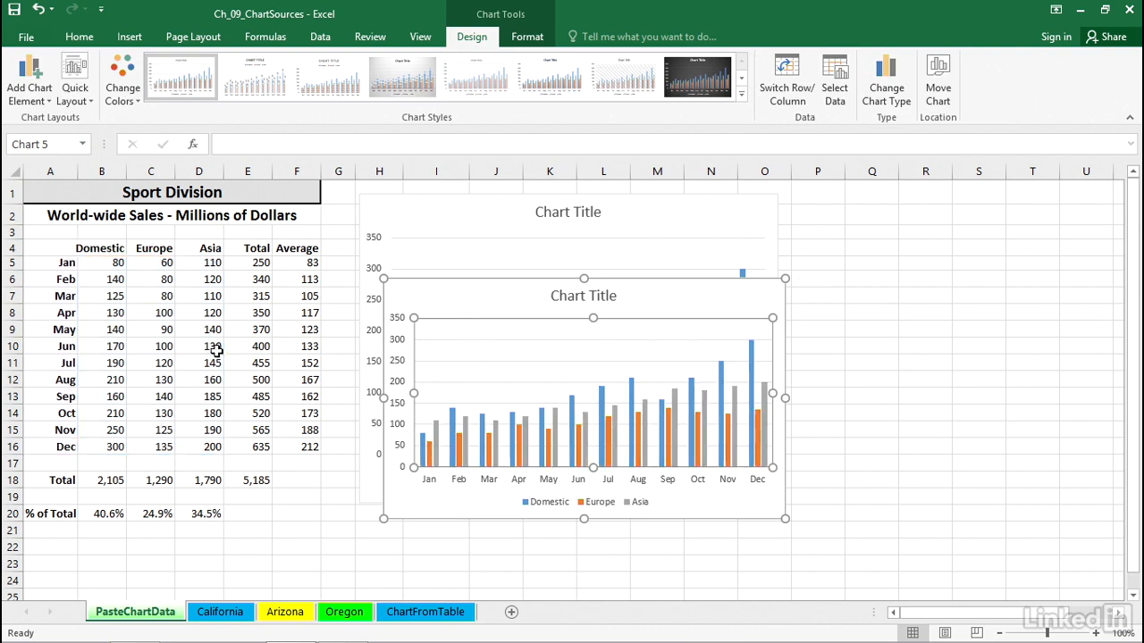
click(216, 349)
Remove the Europe series from the new chart.
mouse_move(519, 447)
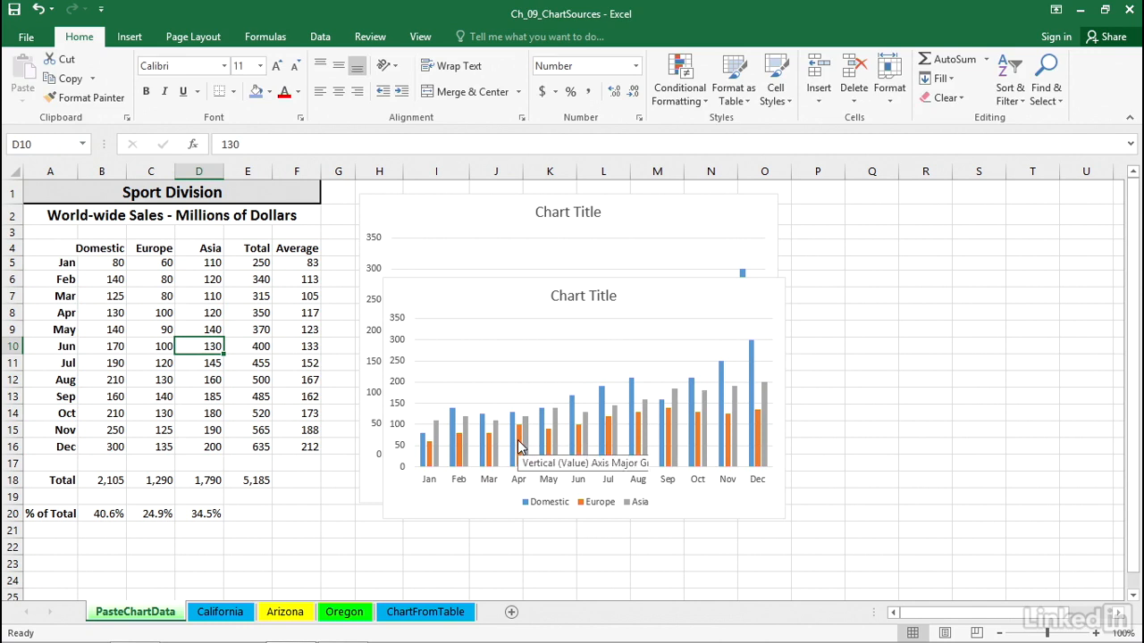
click(520, 447)
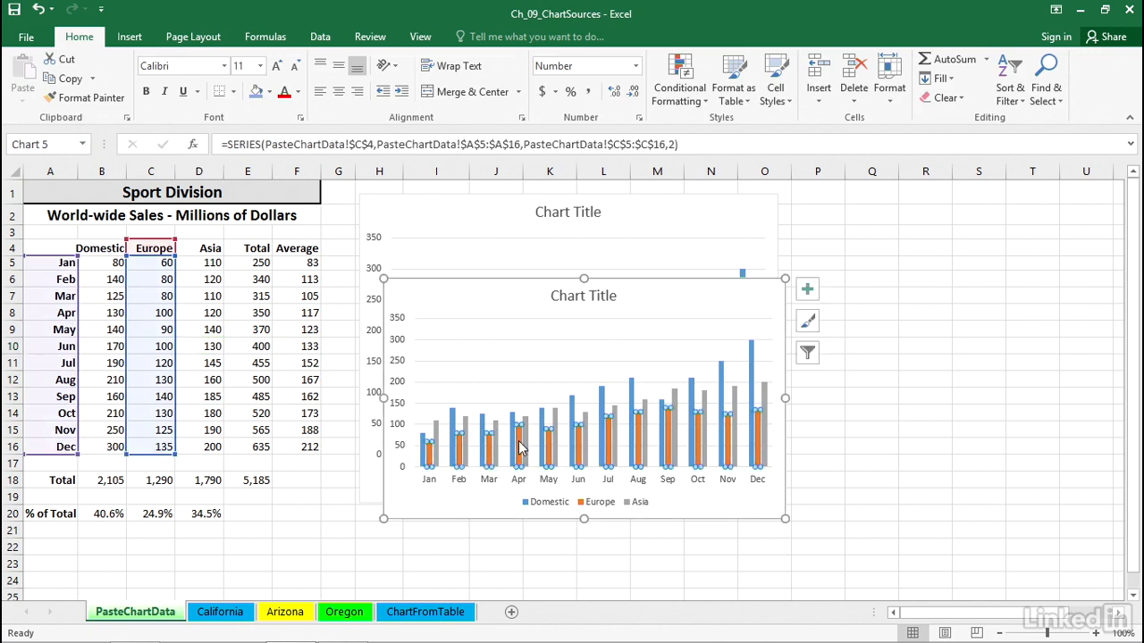
key(Delete)
Select the new chart with the Domestic and Asia series to check whether its source range is outlined in the data.
click(542, 362)
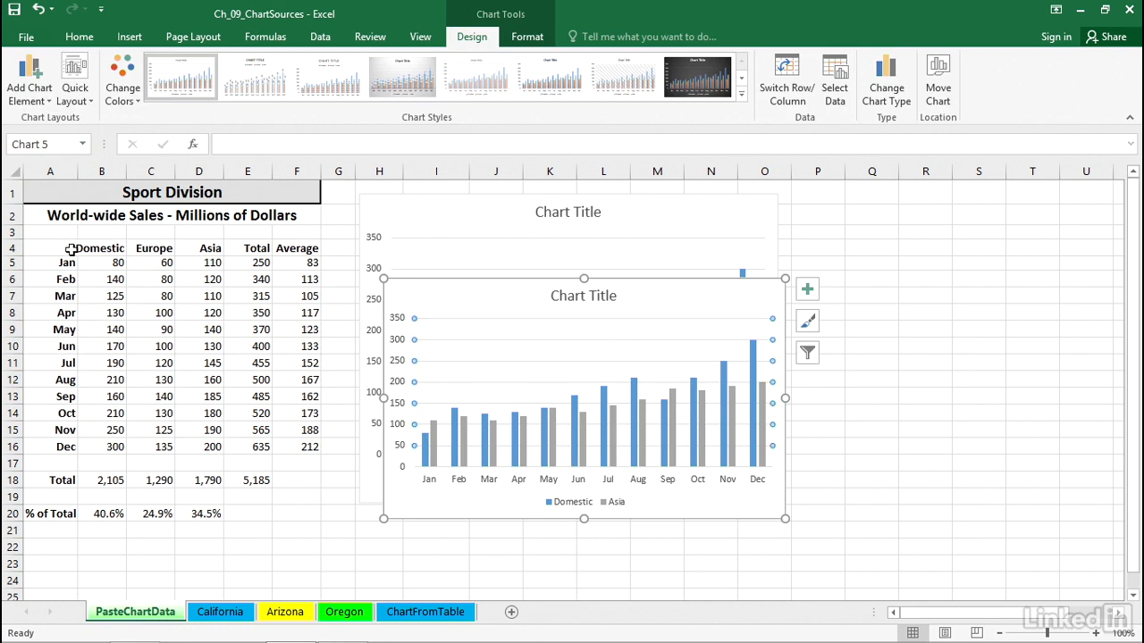
click(95, 249)
click(71, 250)
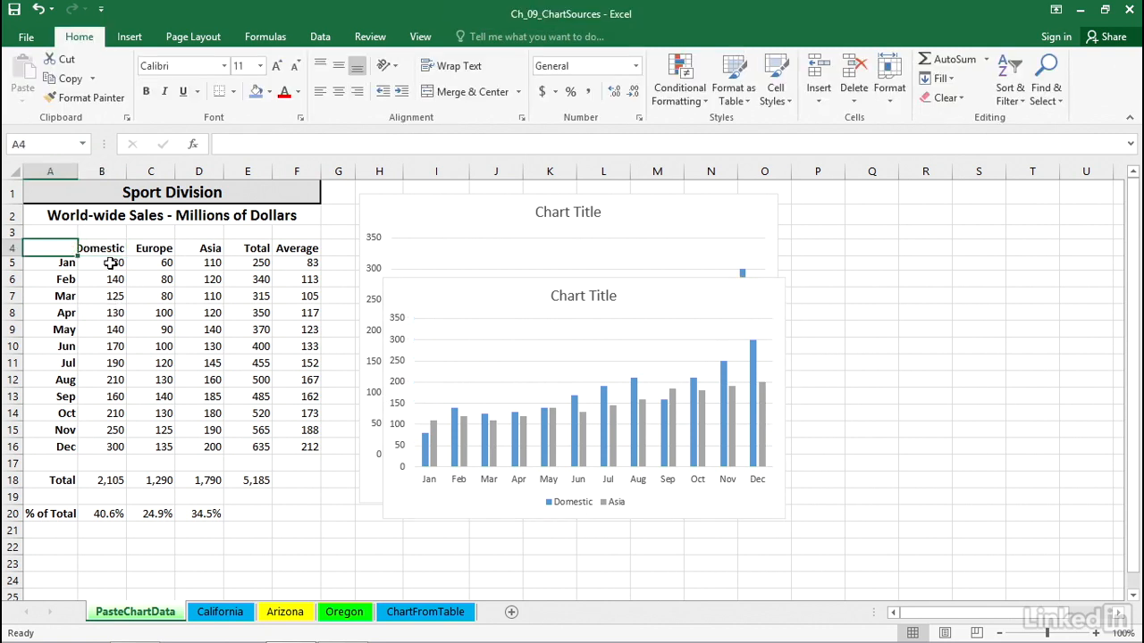
click(515, 302)
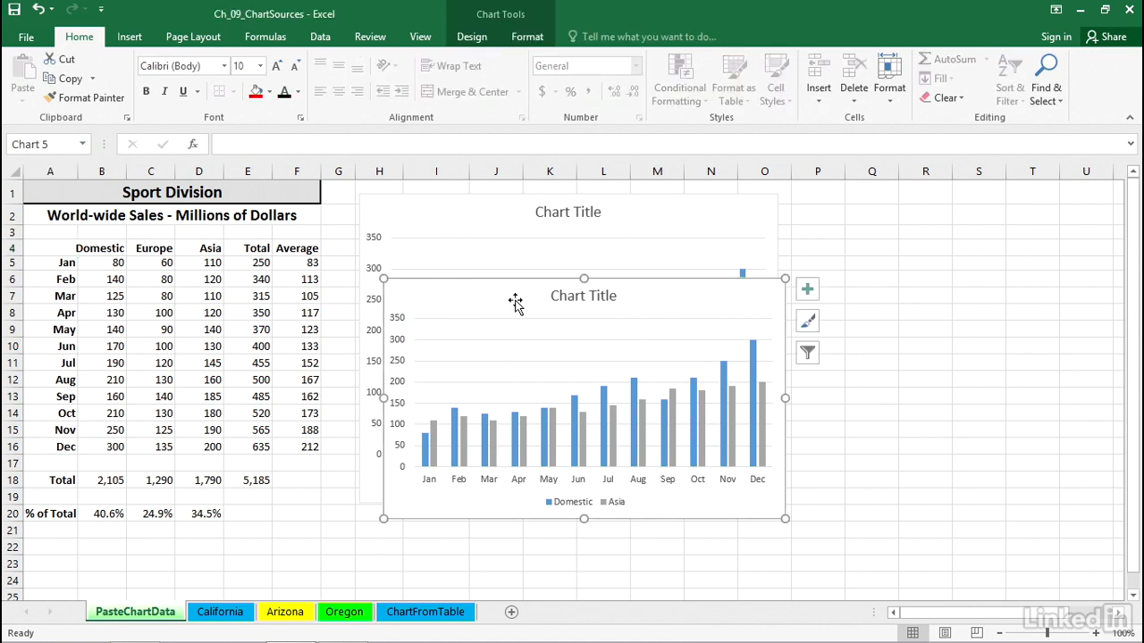